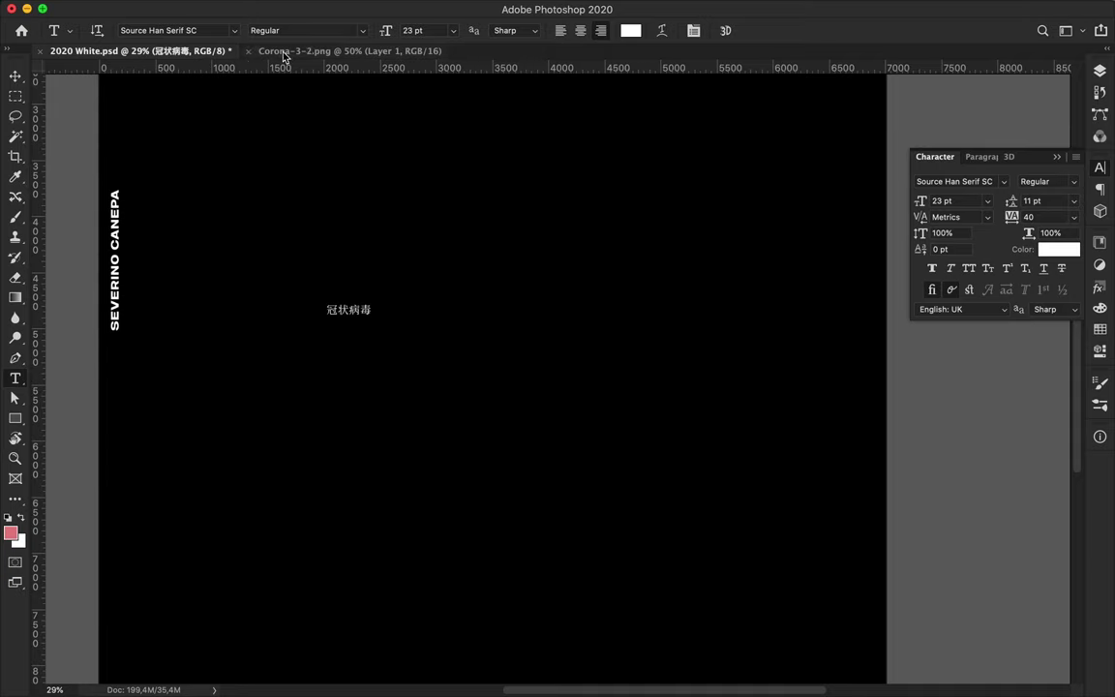
Drag the Corona virus image into 2020 White.psd, accepting the bit-depth warning.
key("v")
mouse_move(587, 248)
left_mouse_down()
mouse_move(644, 277)
mouse_move(532, 277)
left_mouse_up()
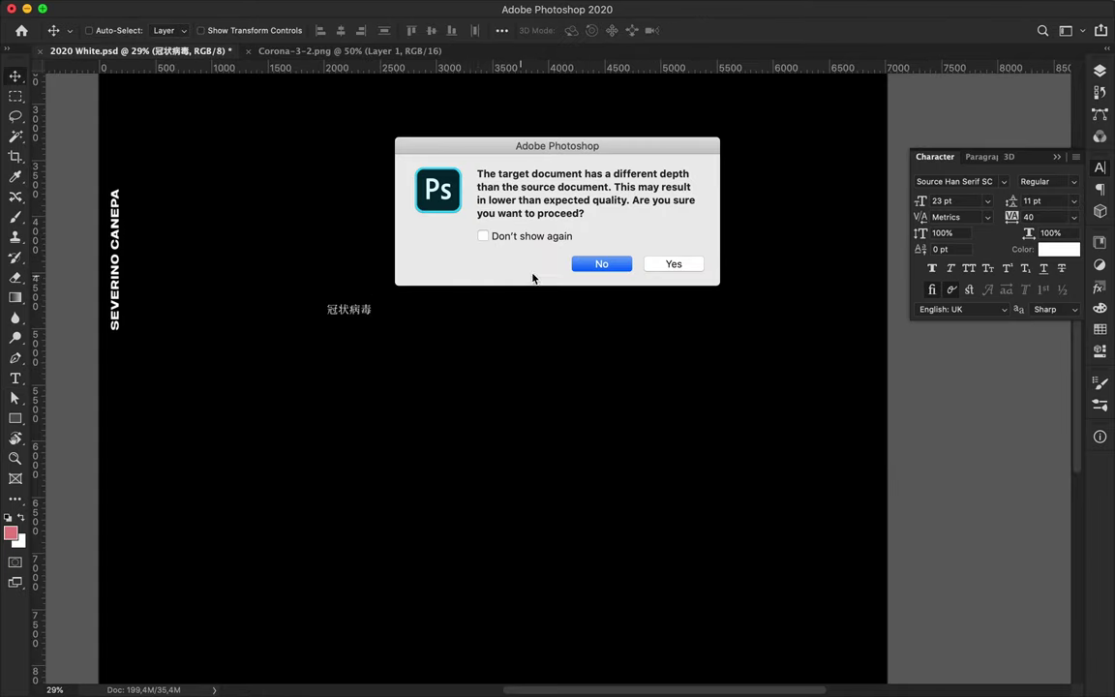
left_click(668, 265)
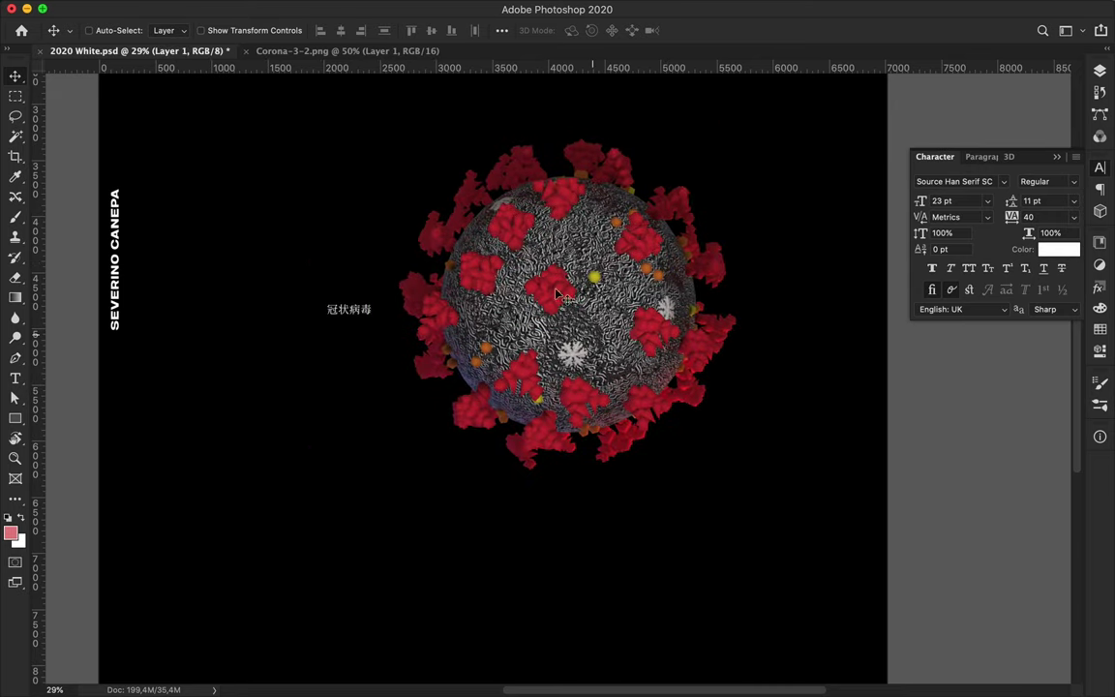
left_click(354, 52)
left_click(194, 50)
Commit the placed virus and restack layers so the 冠状病毒 title sits above it.
key("ctrl+t")
key("Return")
left_click(1100, 70)
left_click_drag(946, 236, 949, 406)
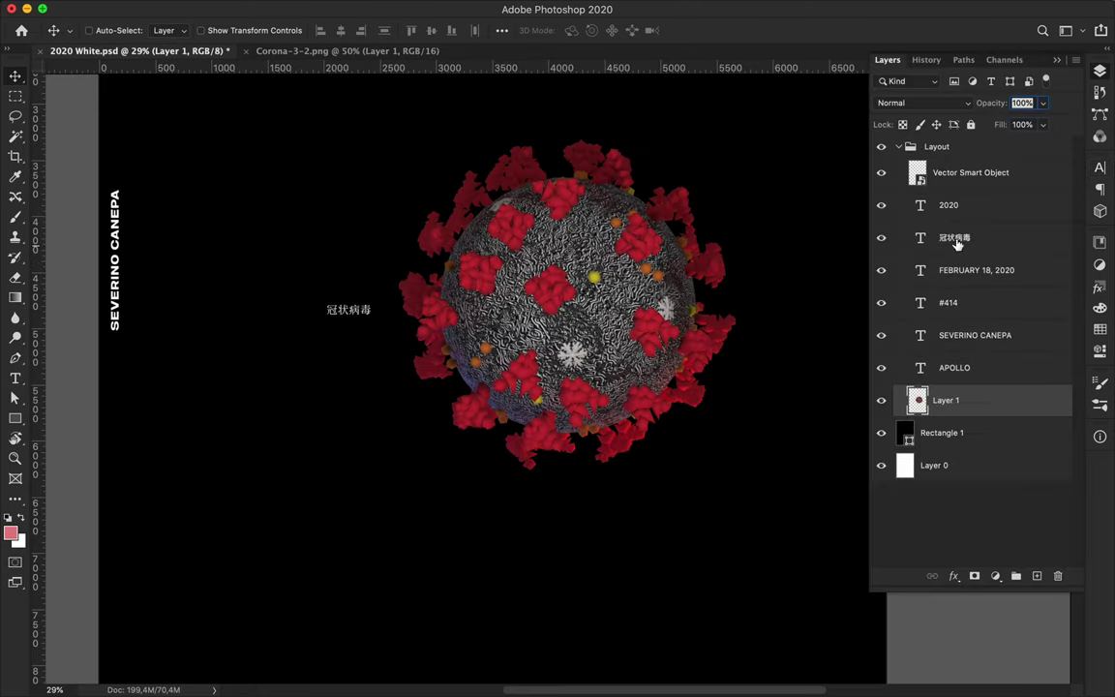
Duplicate the virus layer and add a Levels adjustment with black 18 and white 233.
key("ctrl+j")
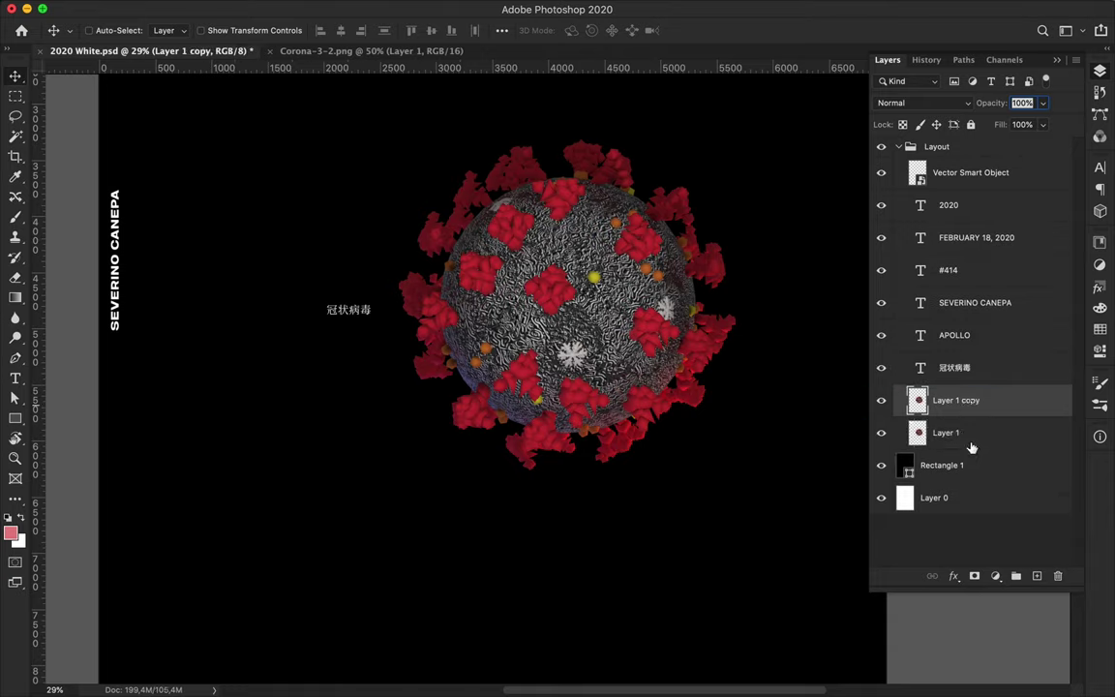
left_click(995, 576)
left_click(1004, 652)
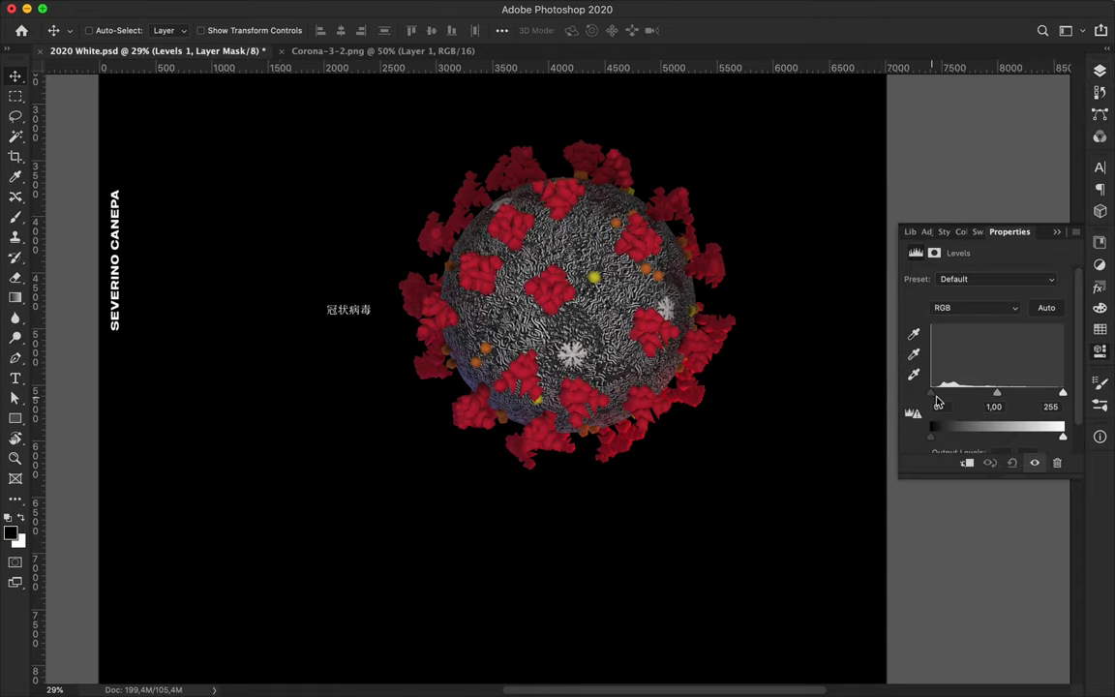
left_click_drag(936, 402, 941, 399)
left_click_drag(1062, 396, 1053, 397)
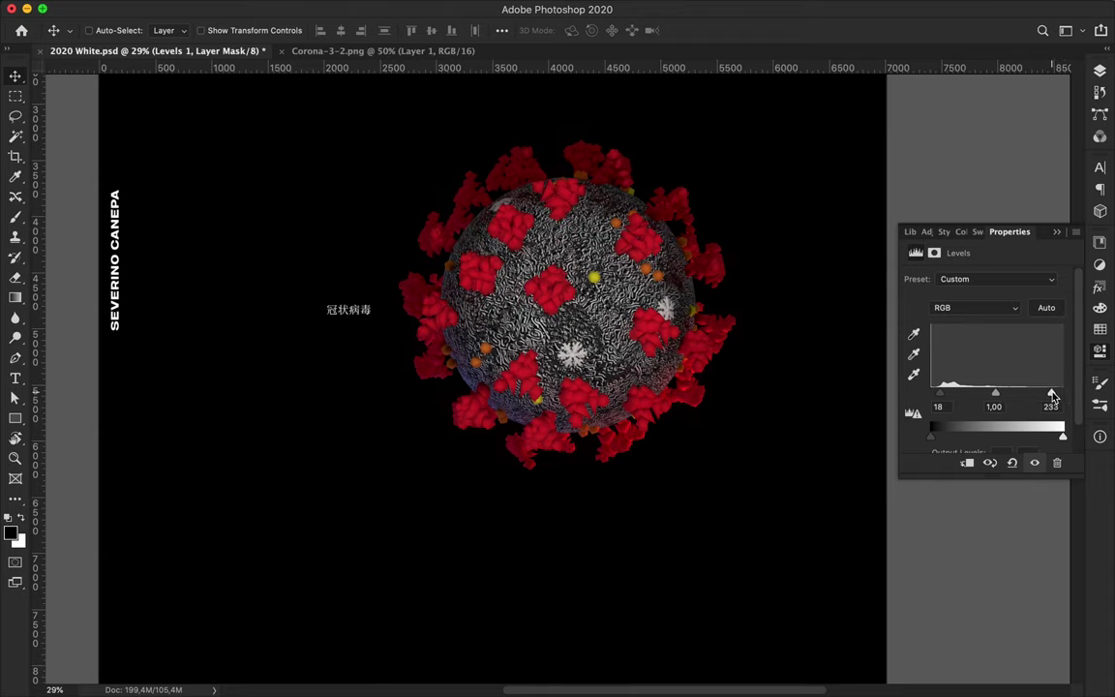
left_click(1100, 75)
Add an Exposure adjustment layer with gamma 0.73 to the virus.
left_click(995, 576)
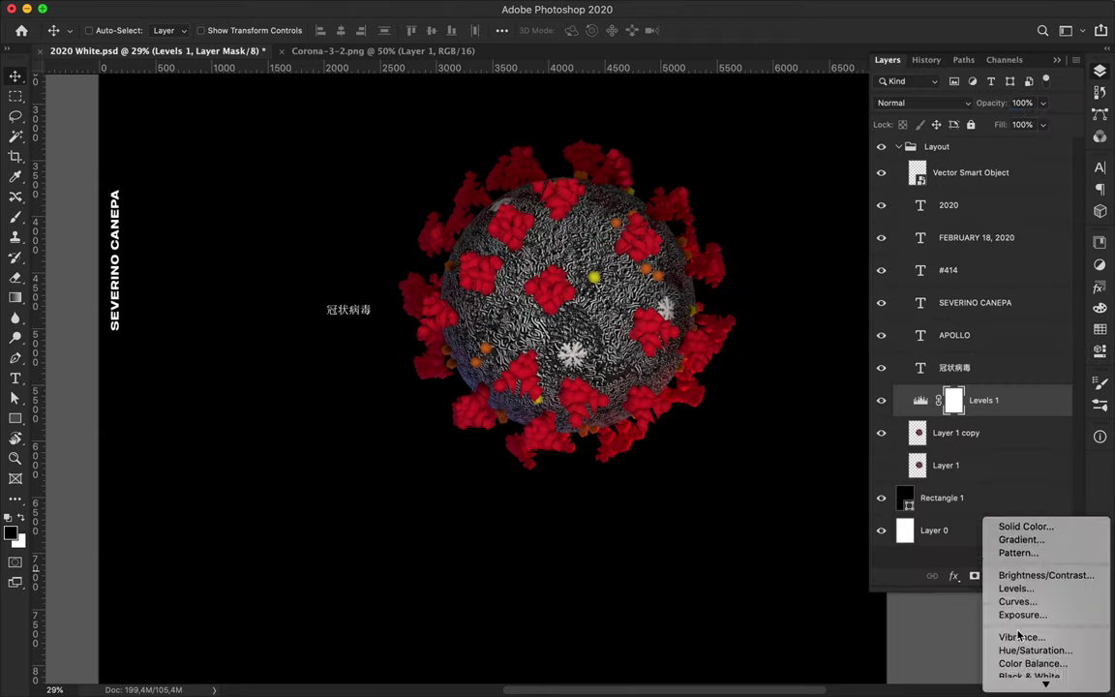
left_click(1011, 627)
mouse_move(985, 317)
left_mouse_down()
mouse_move(1000, 322)
mouse_move(987, 323)
mouse_move(982, 350)
mouse_move(1001, 381)
mouse_move(975, 380)
mouse_move(1002, 378)
left_mouse_up()
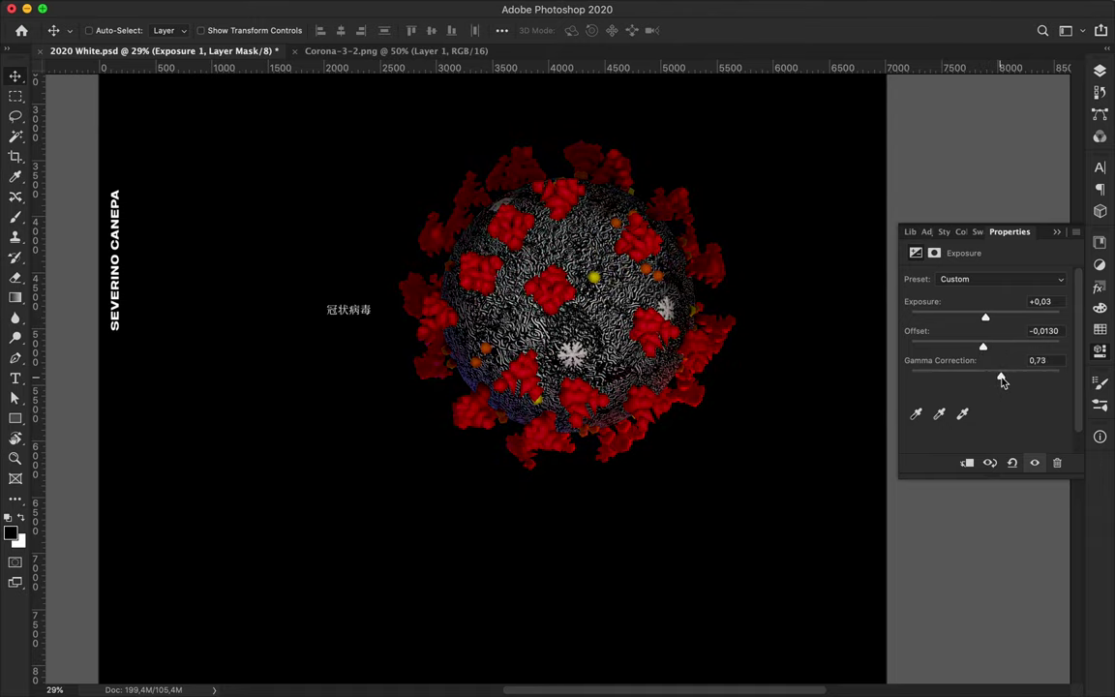
left_click(1097, 74)
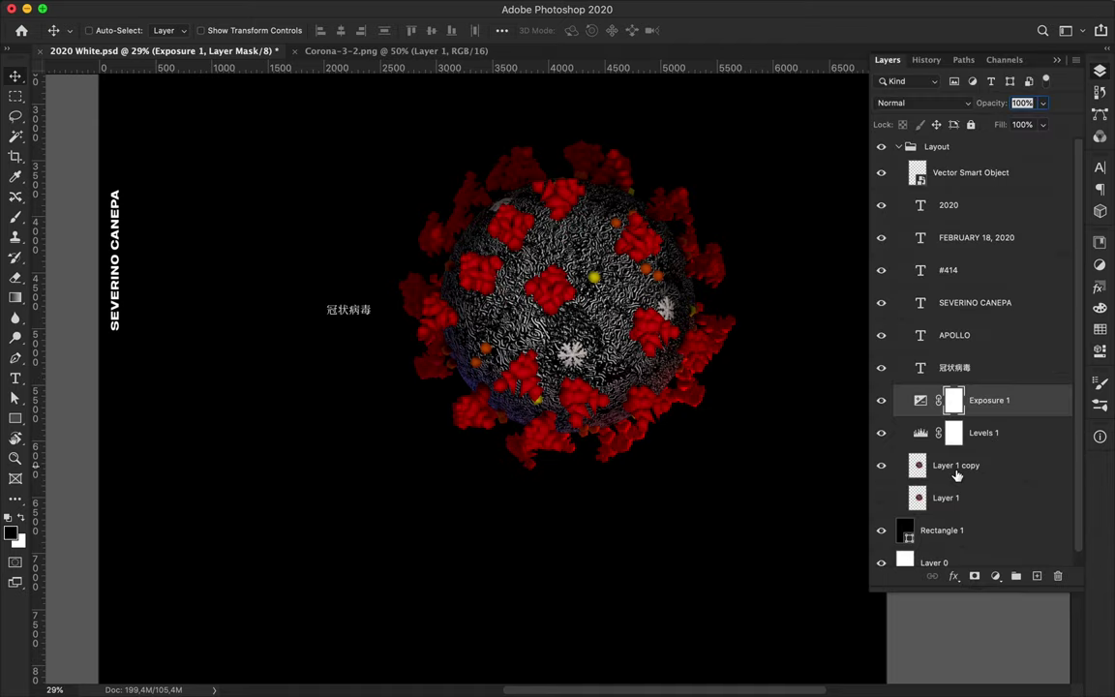
Apply a High Pass filter with radius 27.5 pixels to the virus copy.
left_click(362, 8)
mouse_move(377, 267)
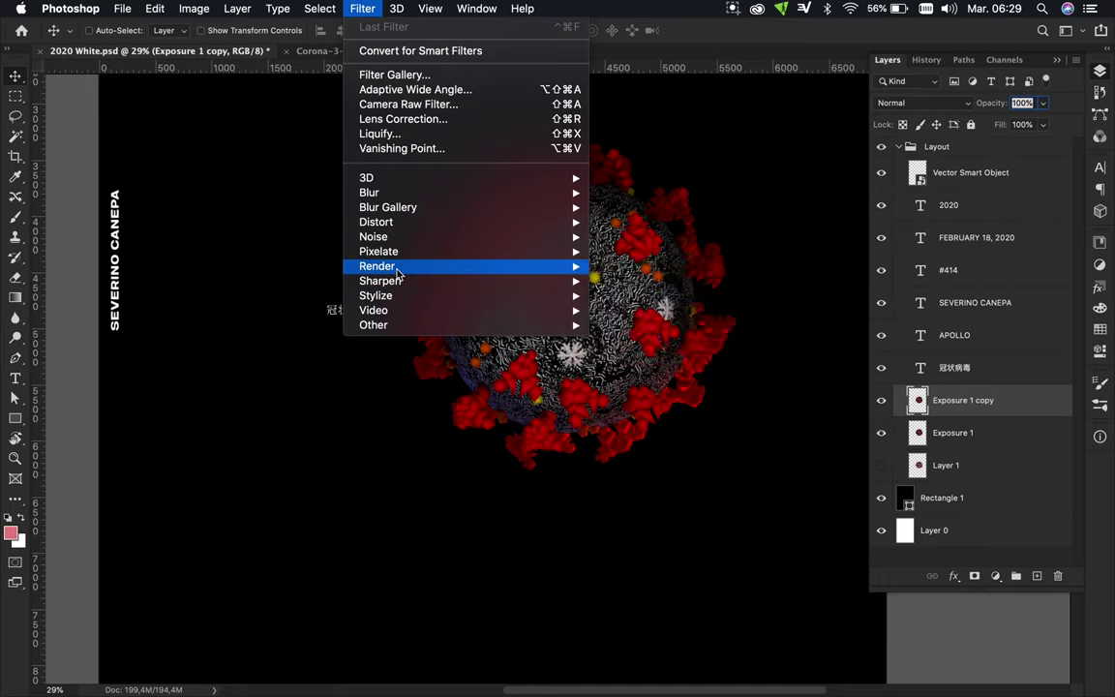
left_click(639, 354)
mouse_move(373, 324)
left_click(641, 262)
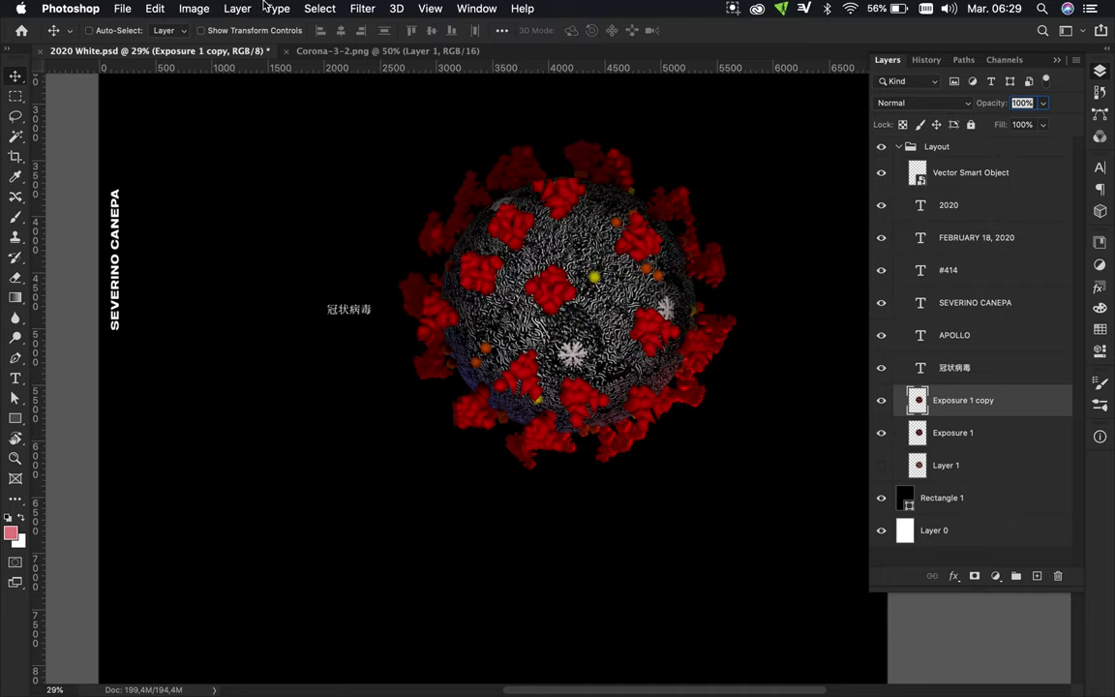
left_click(362, 8)
left_click(634, 339)
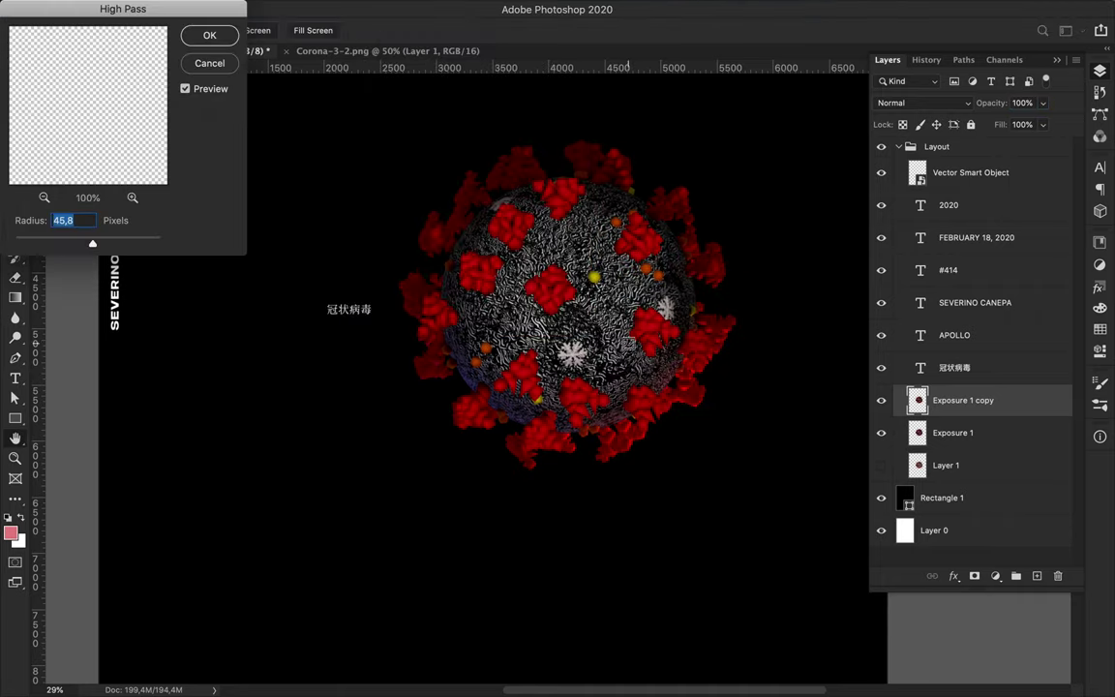
left_click_drag(73, 245, 83, 242)
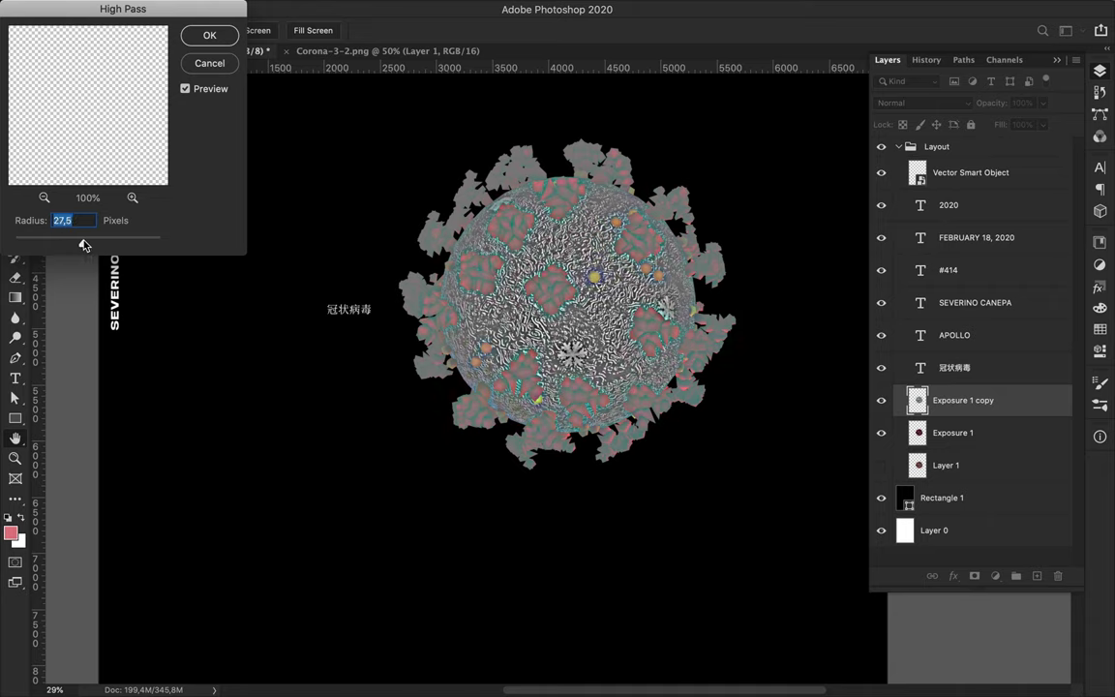
left_click(209, 35)
Set the High Pass layer to Overlay at 18% fill and merge it with Exposure 1.
left_click(924, 102)
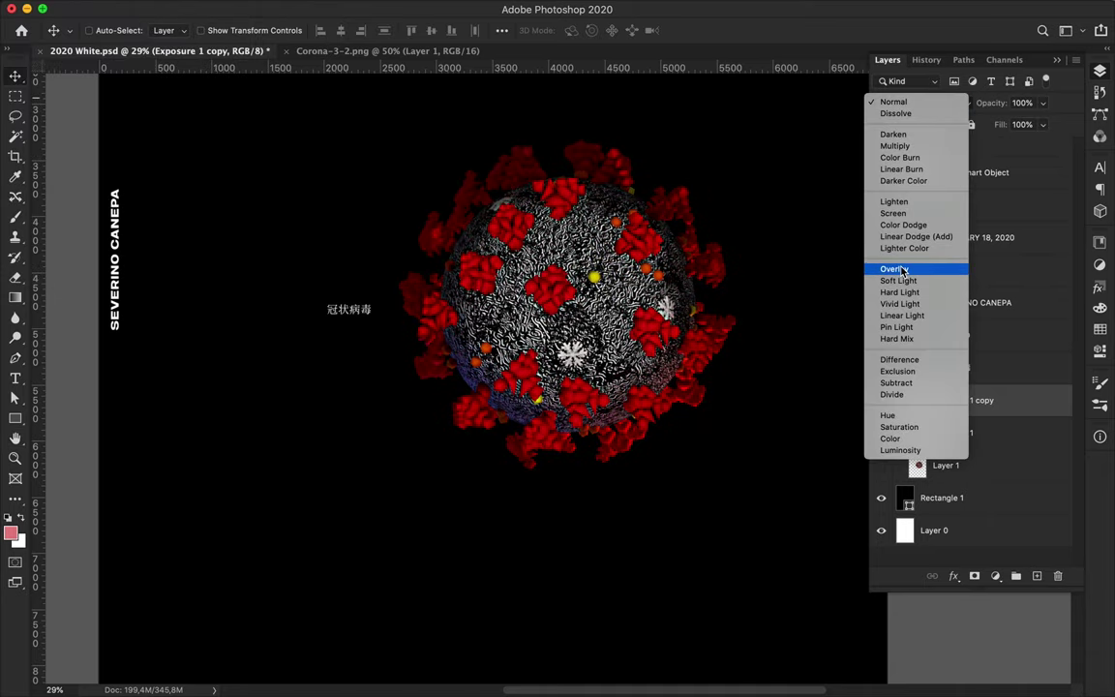
left_click(896, 269)
left_click_drag(988, 147, 986, 149)
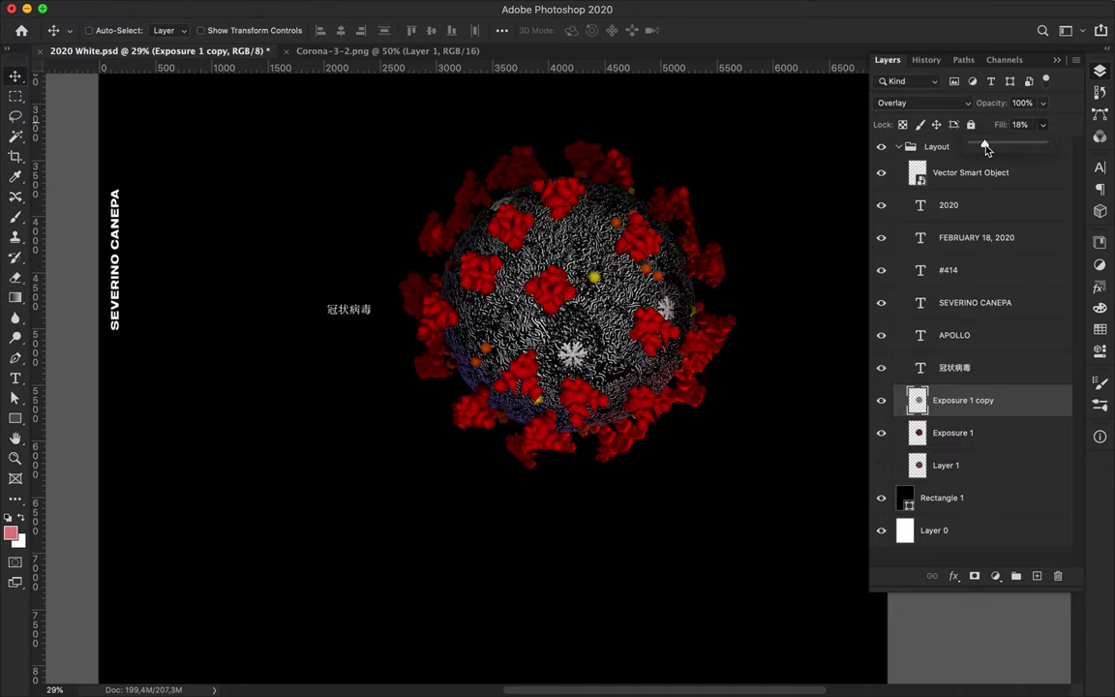
left_click(963, 434, "shift")
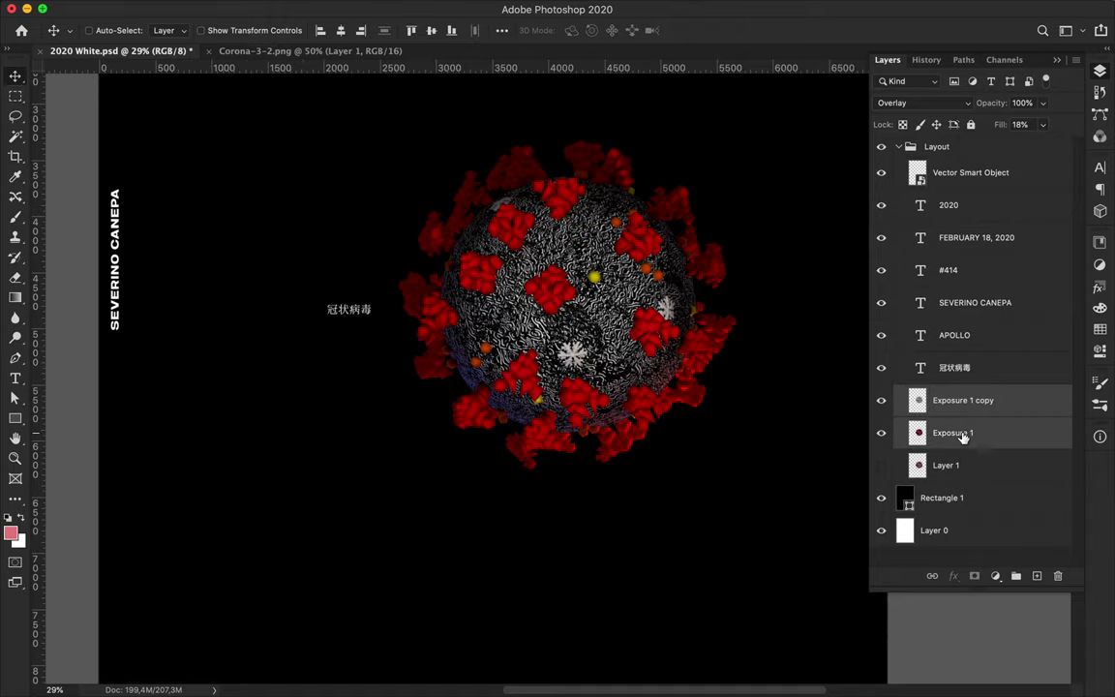
key("ctrl+e")
scroll(455, 310, "down", 3)
Centre the virus vertically on the poster canvas.
mouse_move(545, 356)
left_mouse_down()
mouse_move(500, 344)
mouse_move(503, 330)
left_mouse_up()
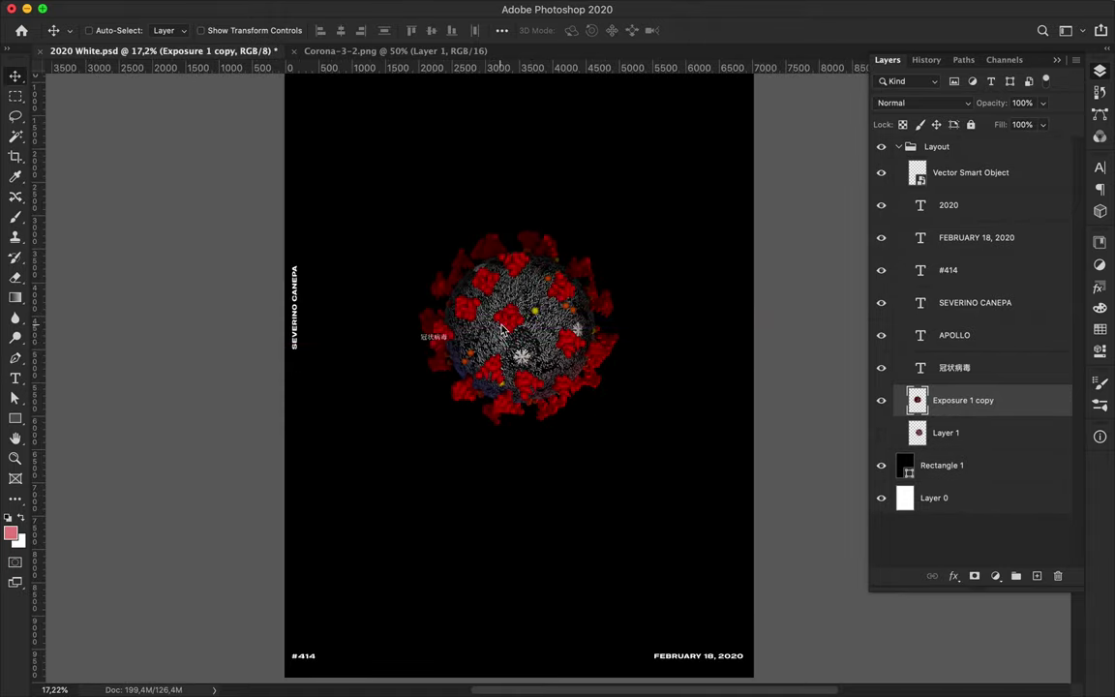
left_click(501, 30)
left_click(527, 174)
left_click(550, 79)
Move the 冠状病毒 title above the virus and enlarge it with Free Transform.
left_click(440, 340, "ctrl")
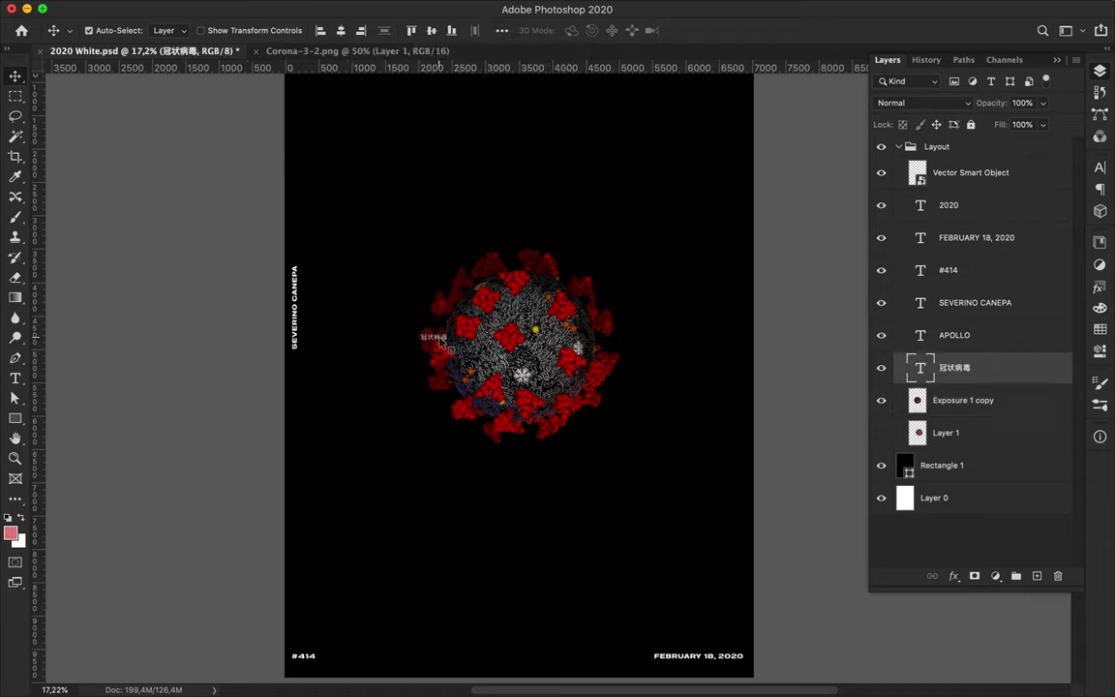
mouse_move(440, 341)
left_mouse_down()
mouse_move(441, 196)
mouse_move(581, 195)
left_mouse_up()
key("ctrl+t")
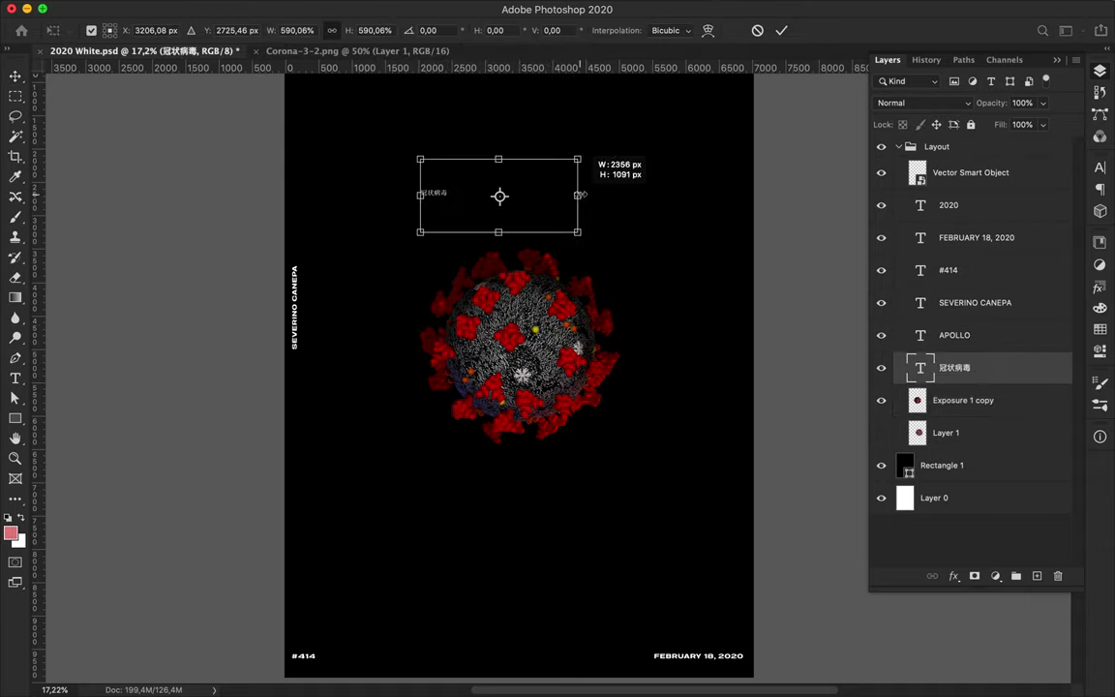
key("Return")
scroll(542, 210, "up", 3)
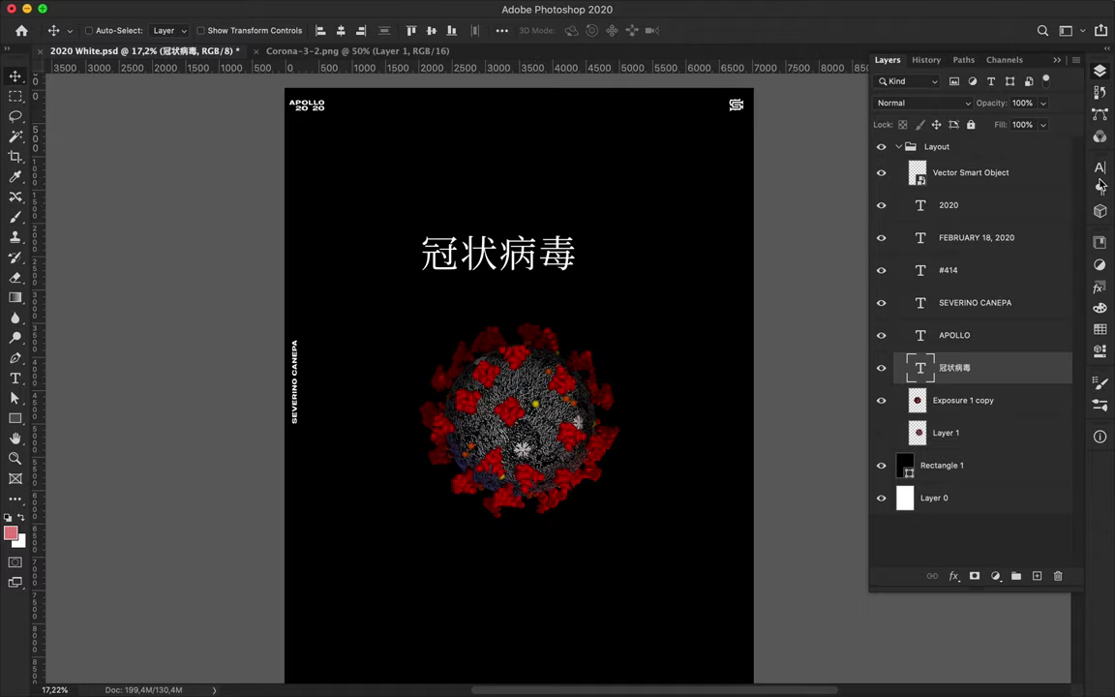
Restyle the title in Source Han Serif SC ExtraLight and nudge it into final position.
left_click(1099, 168)
left_click(948, 201)
scroll(969, 201, "down", 10)
left_click(1045, 181)
left_click_drag(513, 238, 492, 225)
scroll(539, 247, "down", 3)
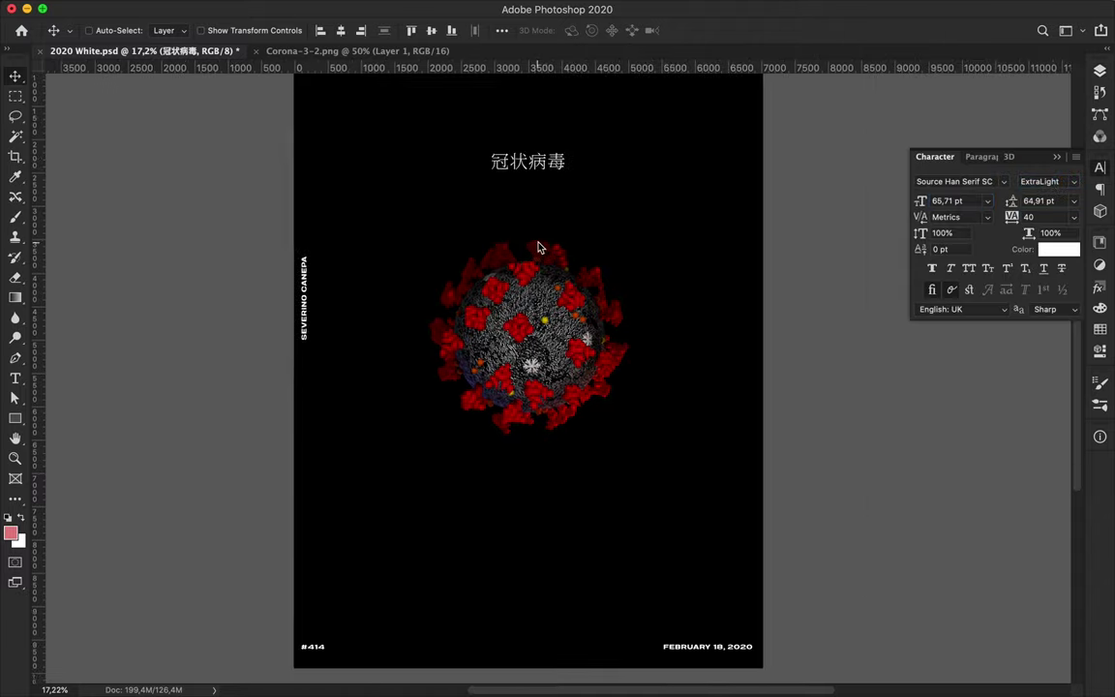
scroll(539, 247, "up", 2)
left_click_drag(543, 368, 524, 377)
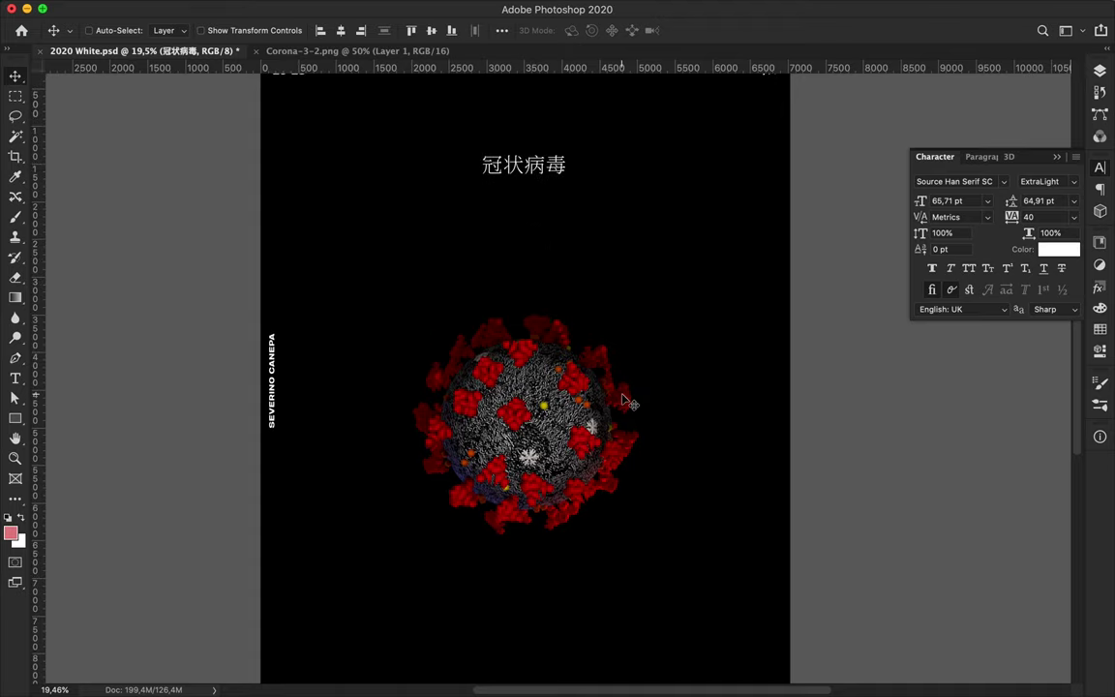
left_click(537, 377, "super")
Outline a triangular slice over the lower-right spikes with Polygonal Lasso and shift it down-right.
key("l")
right_click(15, 116)
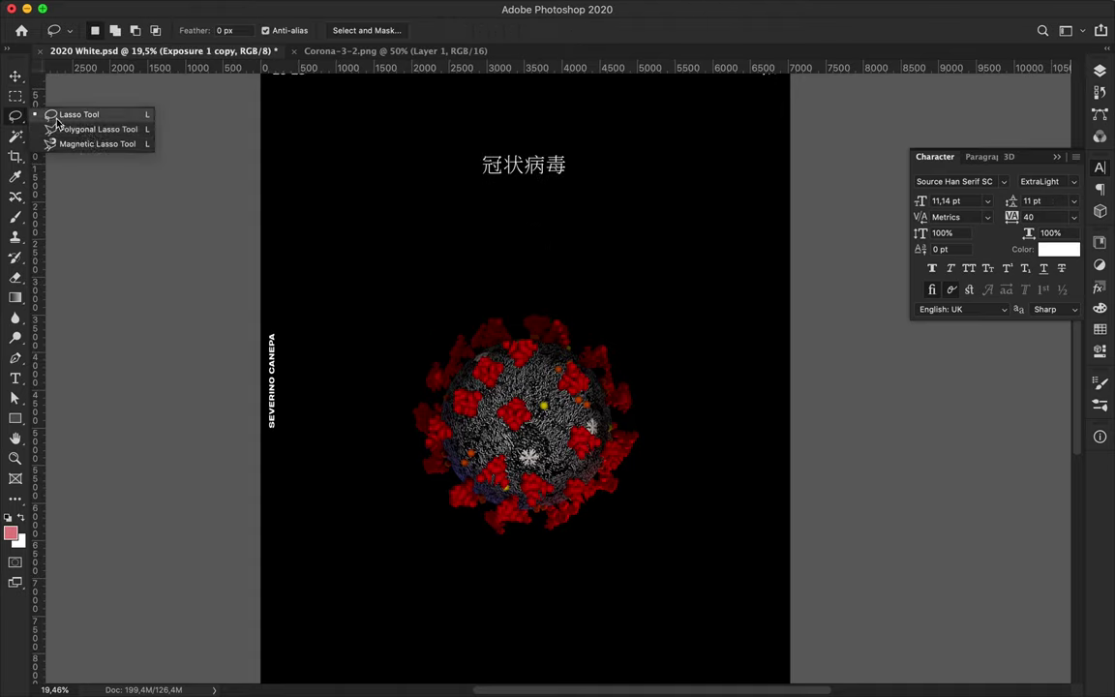
left_click(96, 145)
left_click(514, 552)
right_click(15, 115)
left_click(89, 127)
left_click(673, 378)
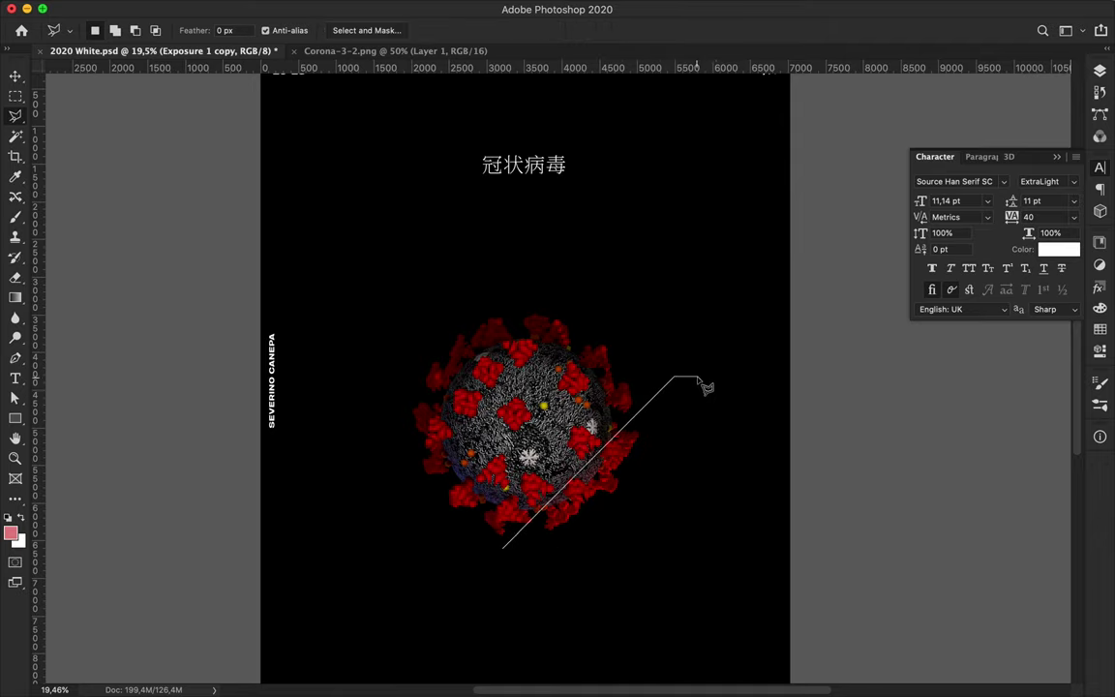
left_click(505, 548)
key("F7")
key("super+j")
key("v")
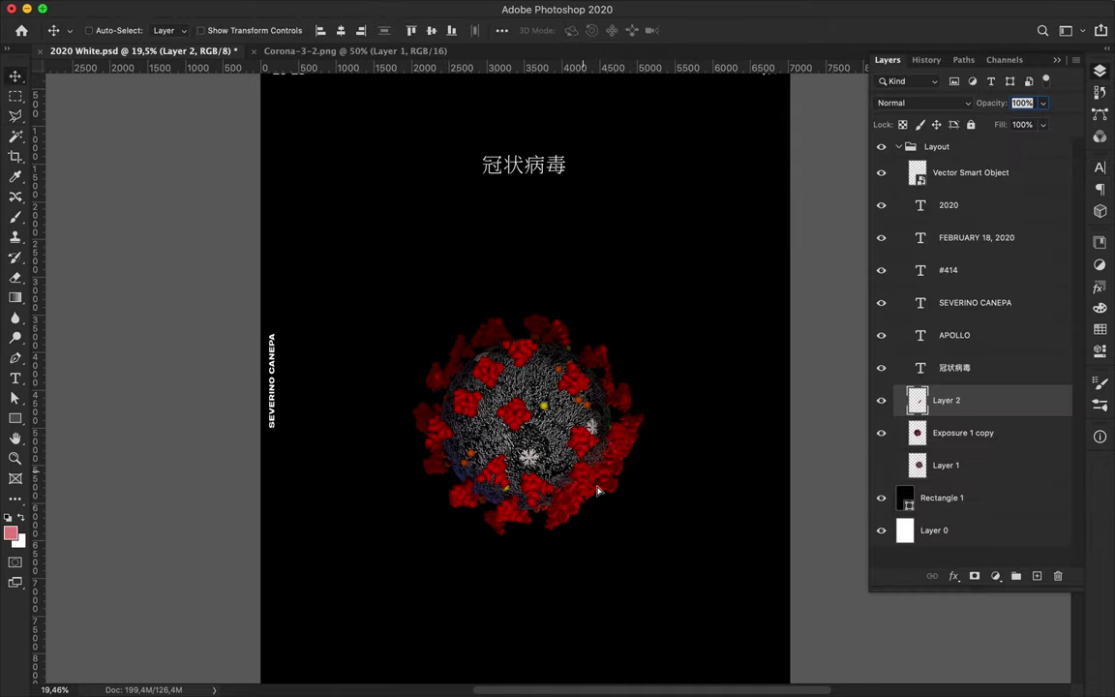
left_click_drag(586, 476, 629, 531)
Try a hard round eraser, then delete the copied spike slice layer.
key("e")
right_click(555, 569)
left_click(642, 520)
key("Return")
left_click(290, 30)
key("v")
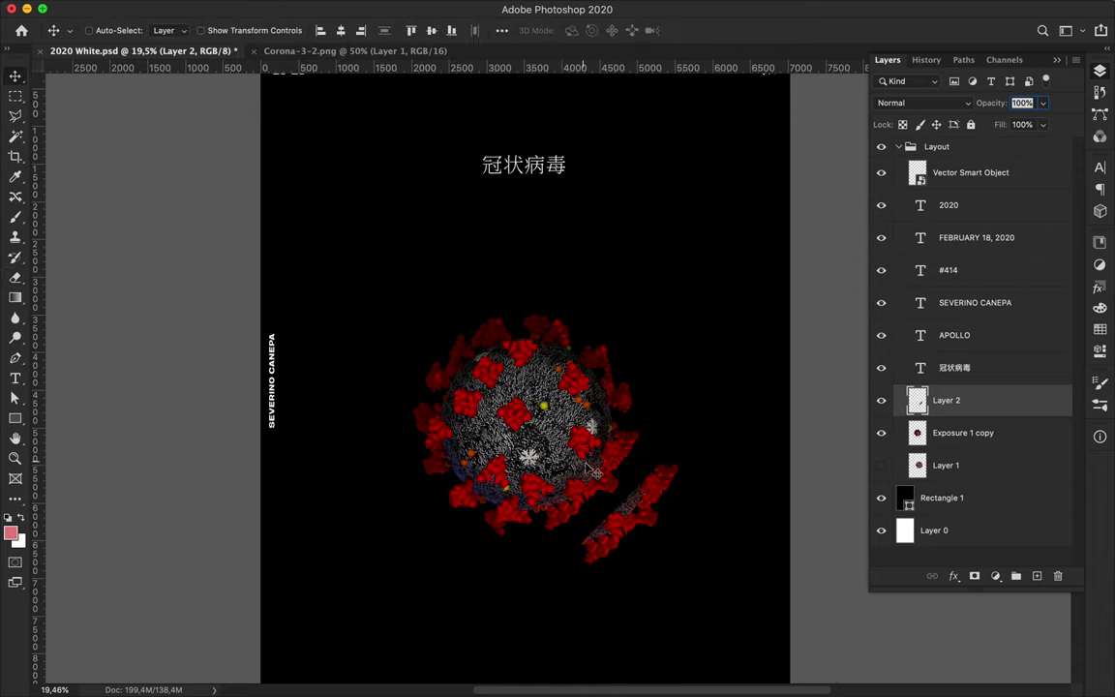
key("BackSpace")
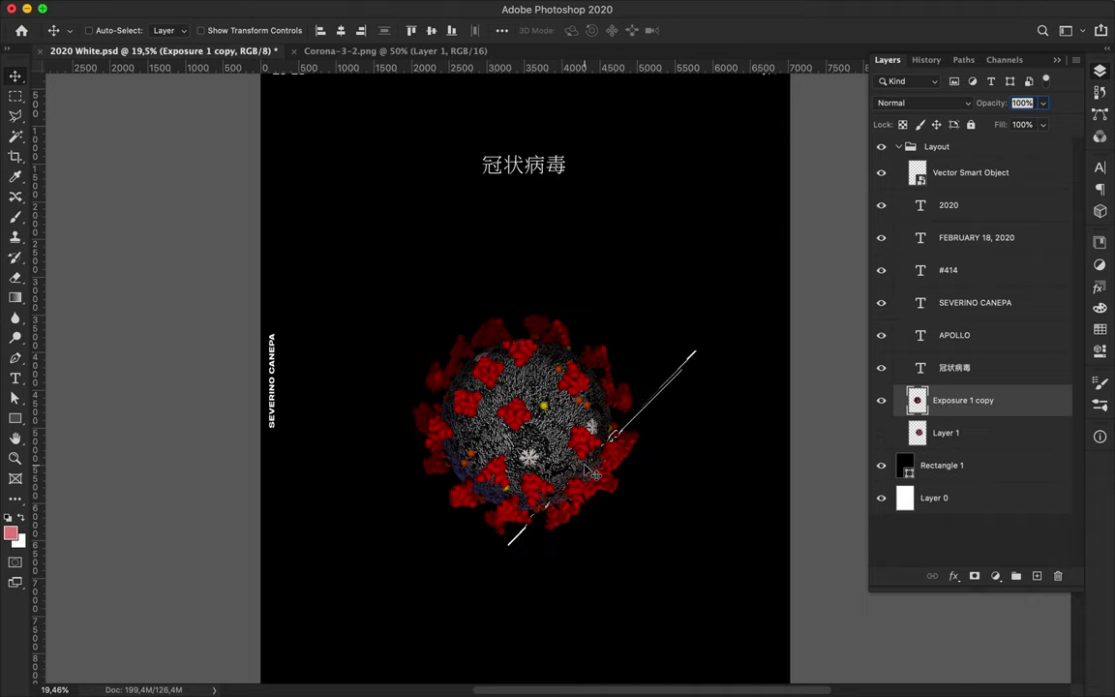
Copy a thin diagonal slice of the virus to its own layer and shift it down-right.
key("l")
left_click(684, 319)
left_click(623, 548)
double_click(510, 559)
key("super+j")
key("v")
left_click_drag(525, 398, 612, 546)
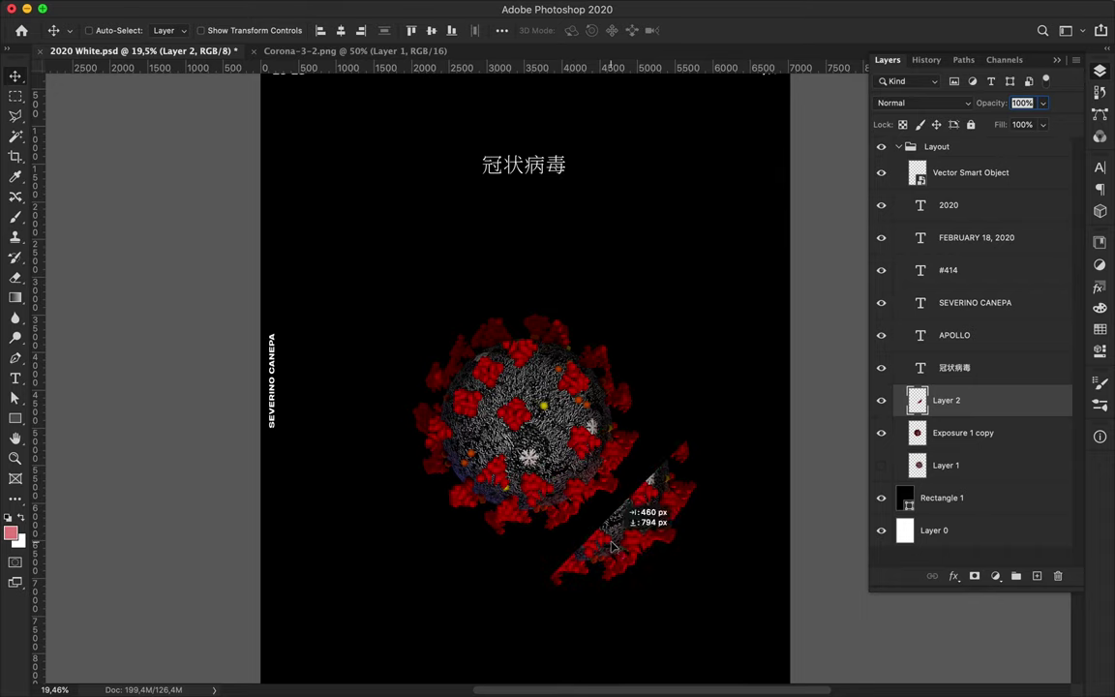
Copy a slice from the virus's upper left to a new layer and shift it up-left.
key("alt+bracketleft")
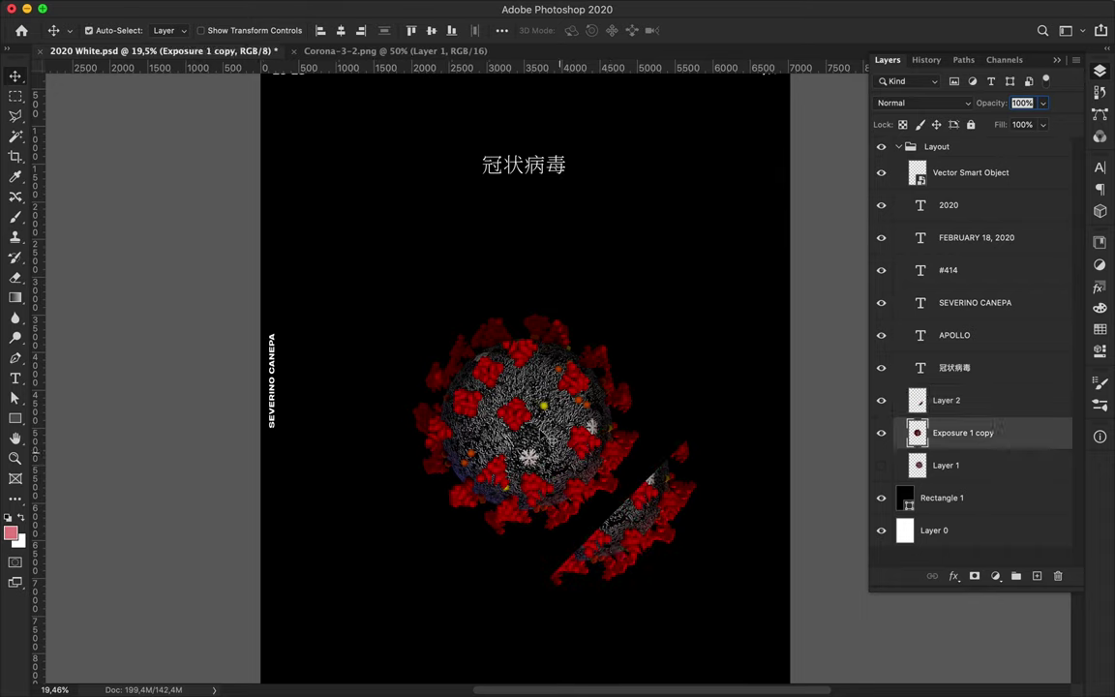
key("l")
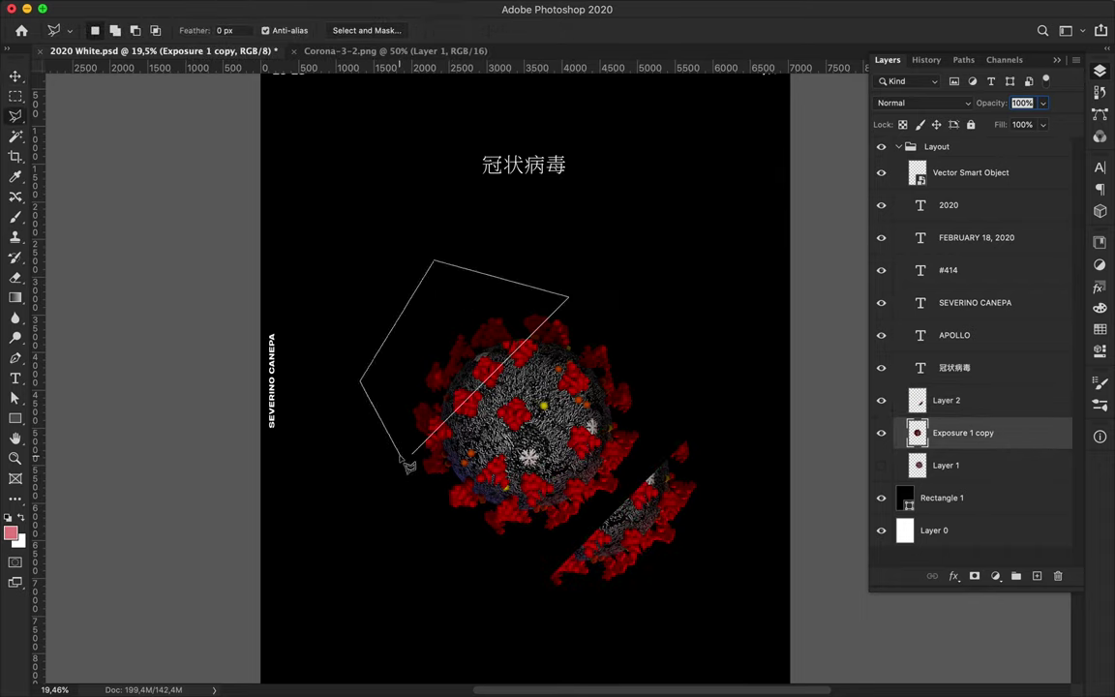
left_click(408, 464)
key("ctrl+j")
key("v")
mouse_move(403, 463)
left_mouse_down()
mouse_move(419, 330)
mouse_move(438, 326)
mouse_move(427, 317)
left_mouse_up()
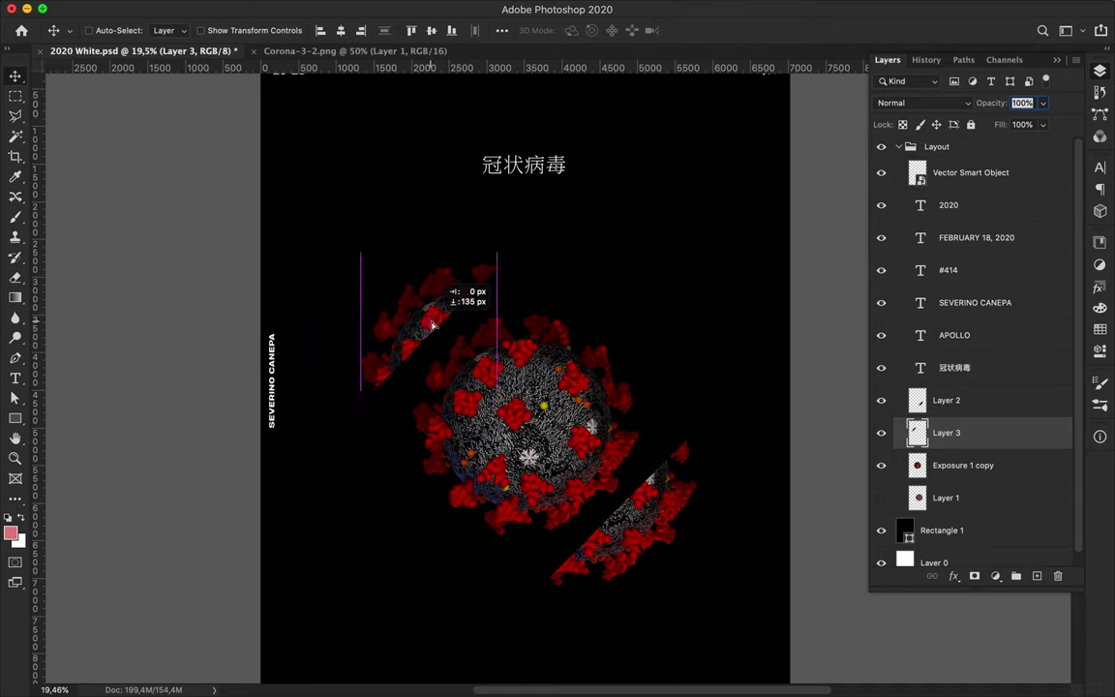
scroll(619, 291, "down", 5)
left_click(997, 399, "shift")
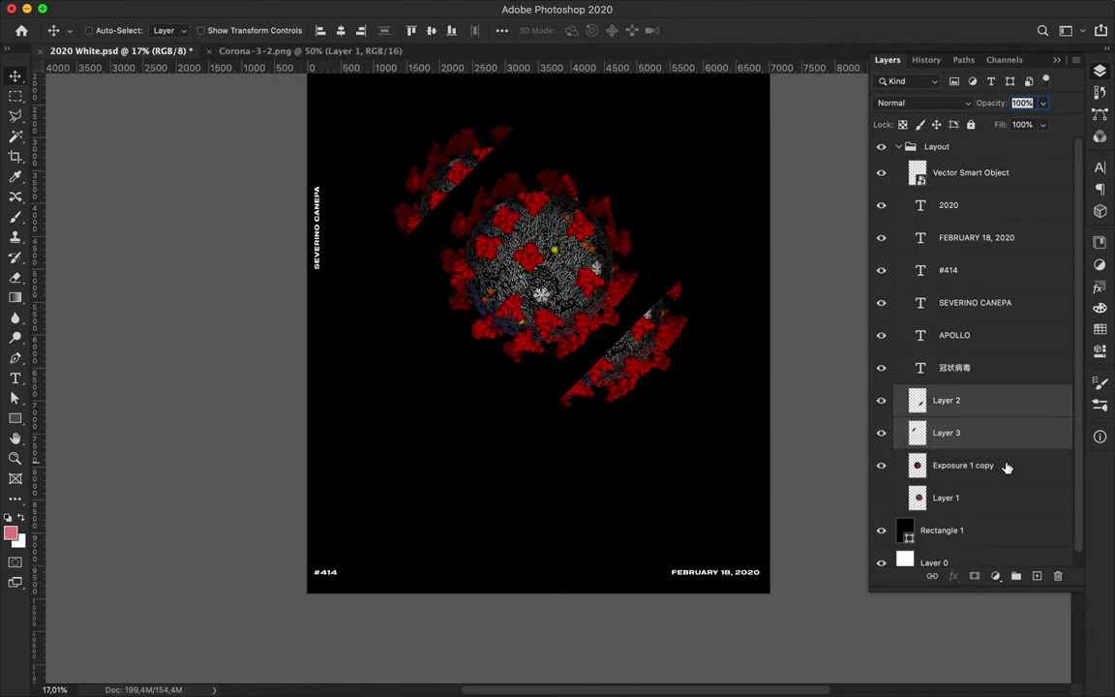
Move Layers 2 and 3 below Layer 1 beneath a copy of the black Rectangle 1.
mouse_move(965, 442)
left_mouse_down()
mouse_move(896, 513)
mouse_move(911, 447)
left_mouse_up()
left_click(963, 400)
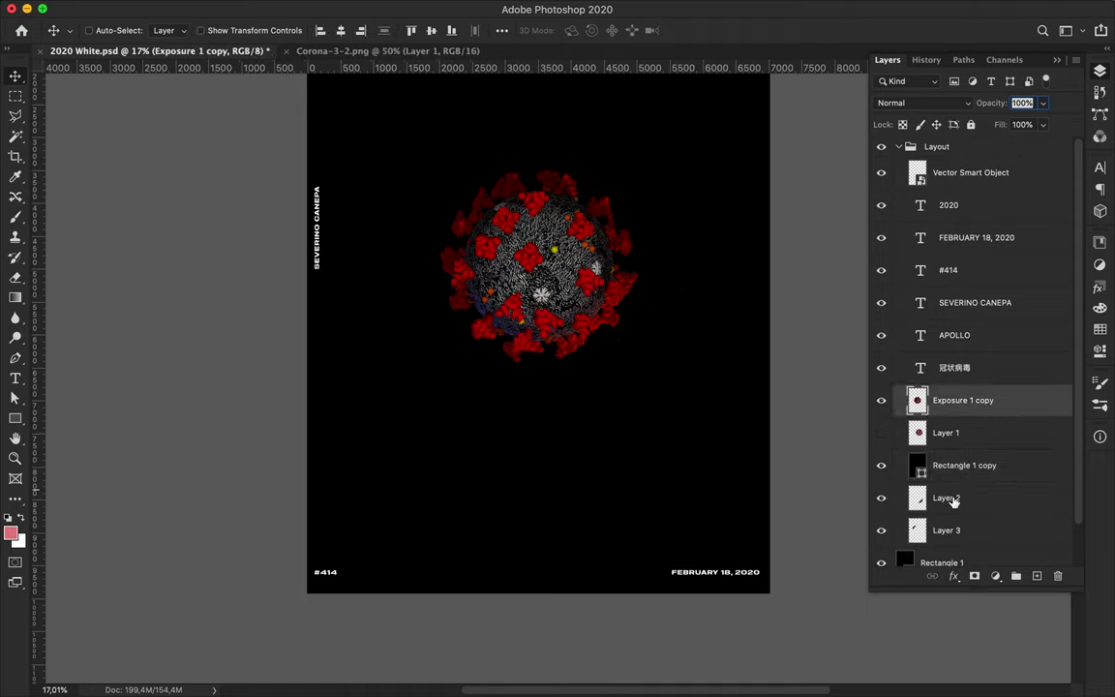
left_click(953, 373)
scroll(953, 436, "down", 1)
left_click(958, 423)
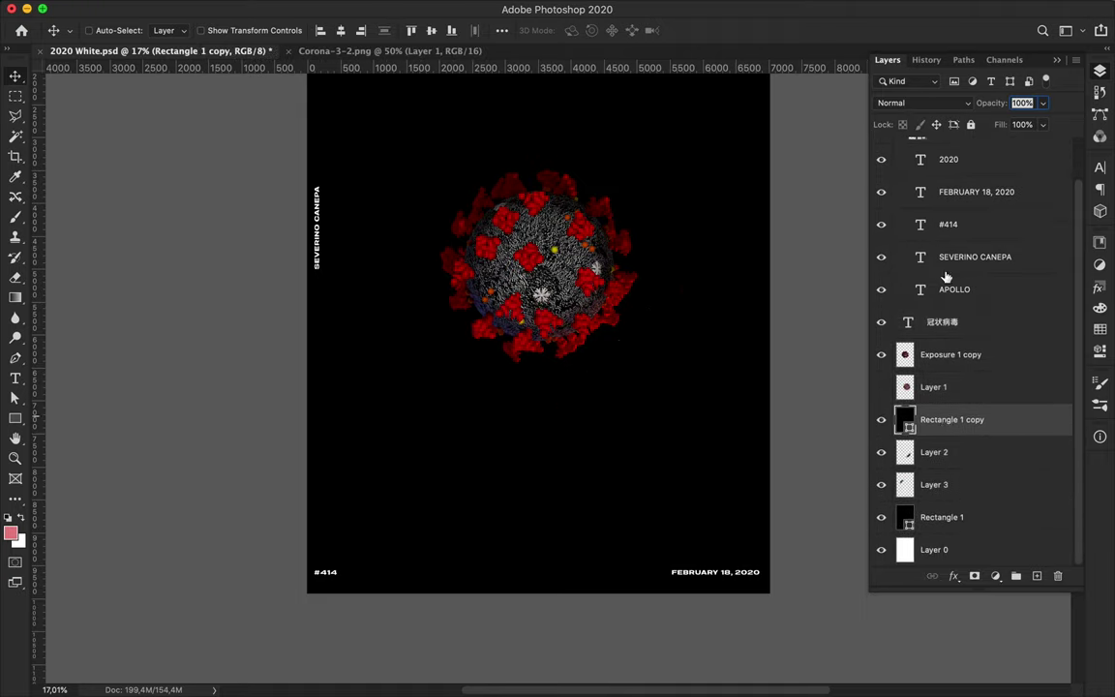
Set the Rectangle 1 copy to Normal blending with 70% fill so the slices show faintly.
left_click(920, 103)
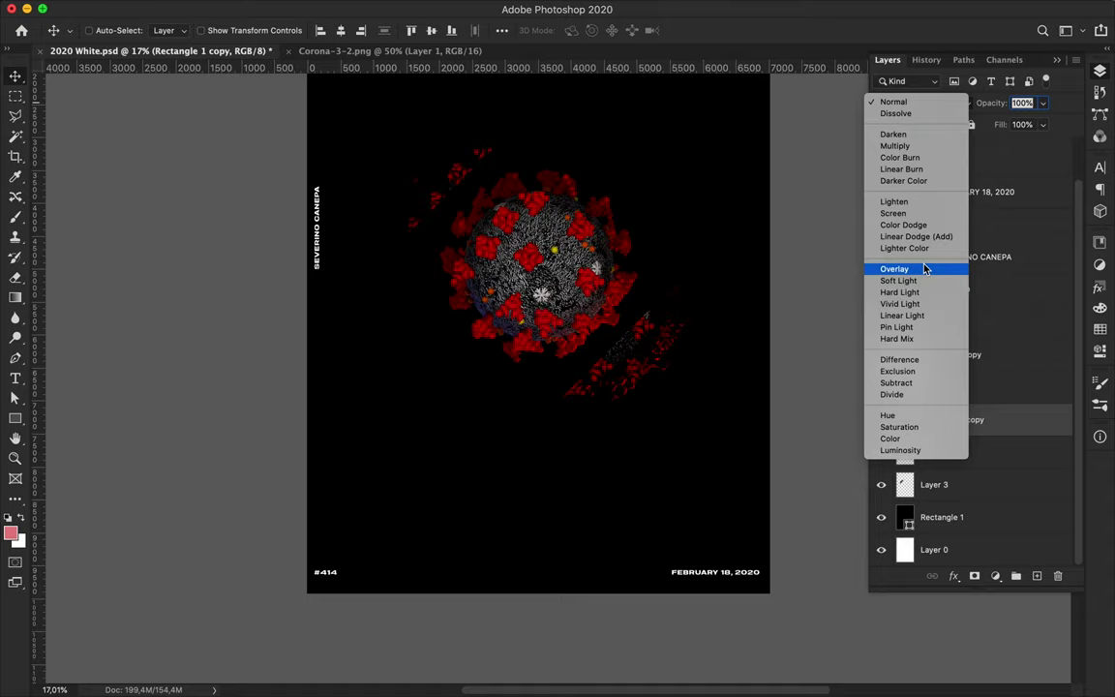
left_click(894, 101)
left_click(1042, 125)
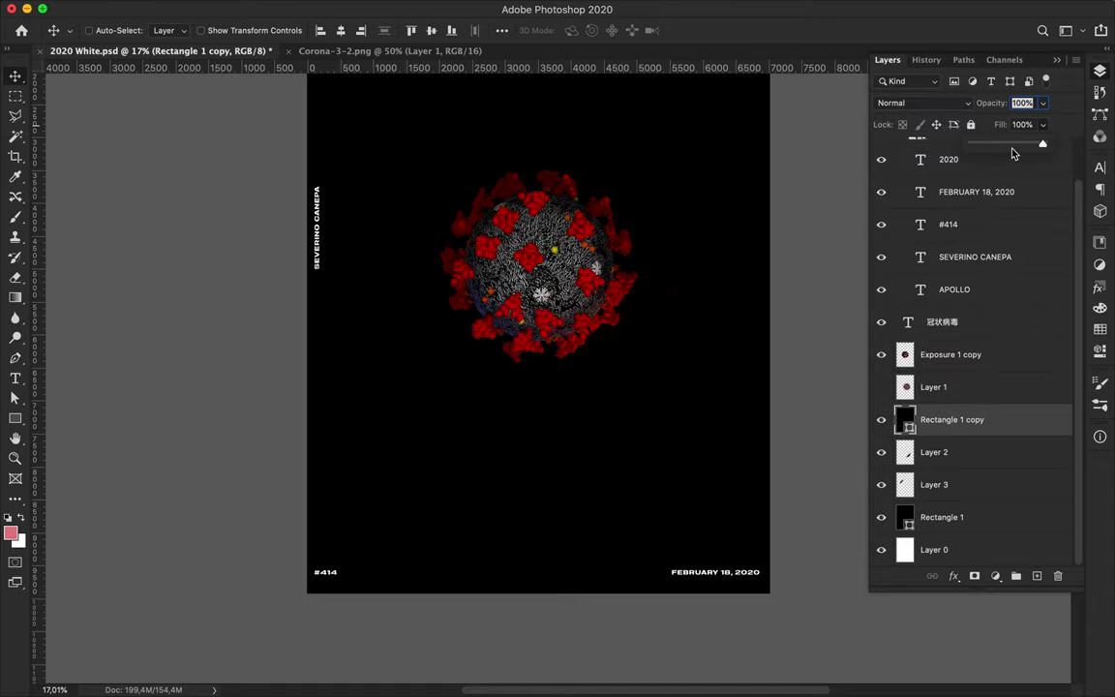
left_click(1006, 144)
scroll(721, 184, "up", 3)
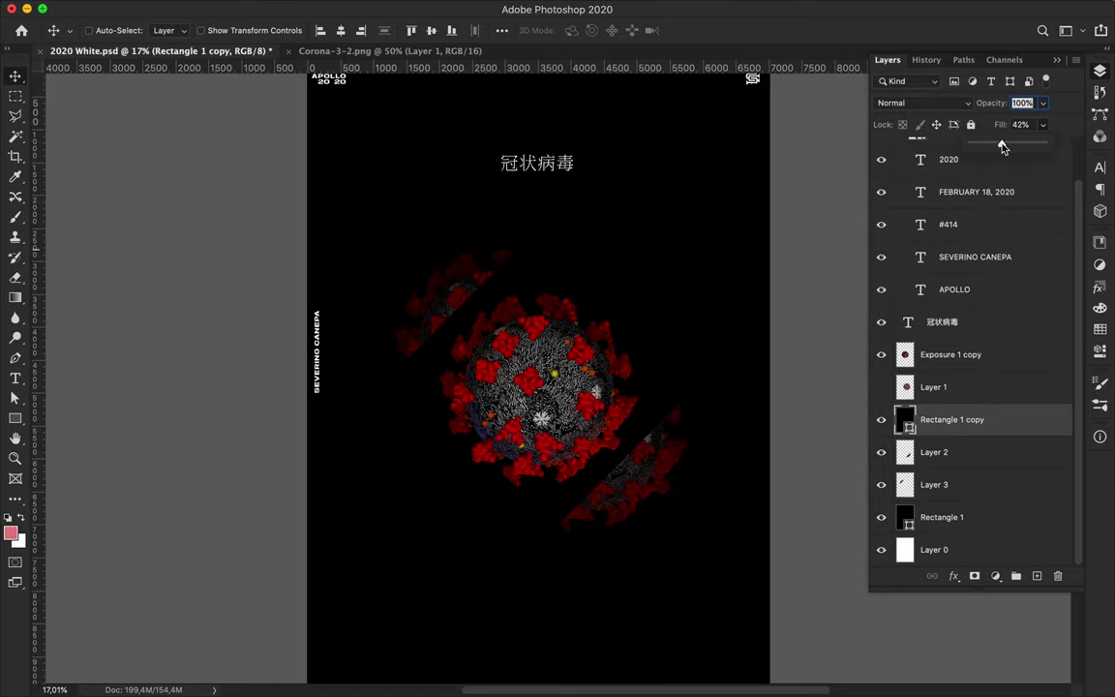
left_click_drag(1006, 145, 1021, 144)
Tuck the faded Layer 2 and Layer 3 slices closer to the virus.
left_click_drag(427, 310, 404, 290)
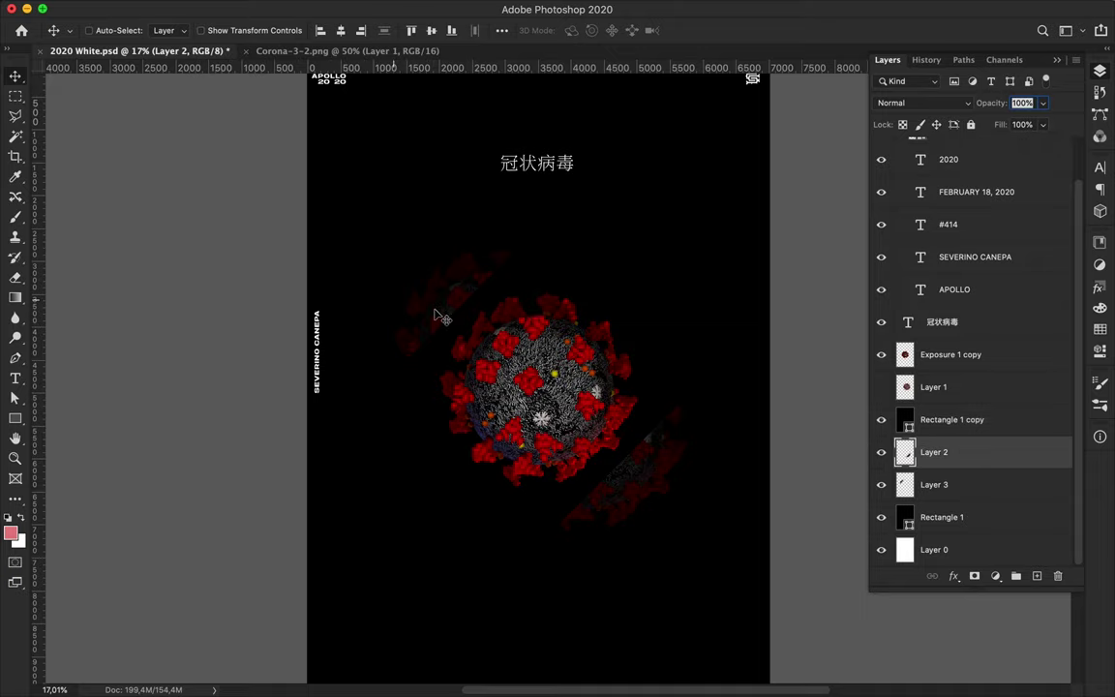
left_click(943, 484)
left_click_drag(418, 284, 479, 290)
scroll(523, 290, "down", 5)
scroll(522, 287, "up", 5)
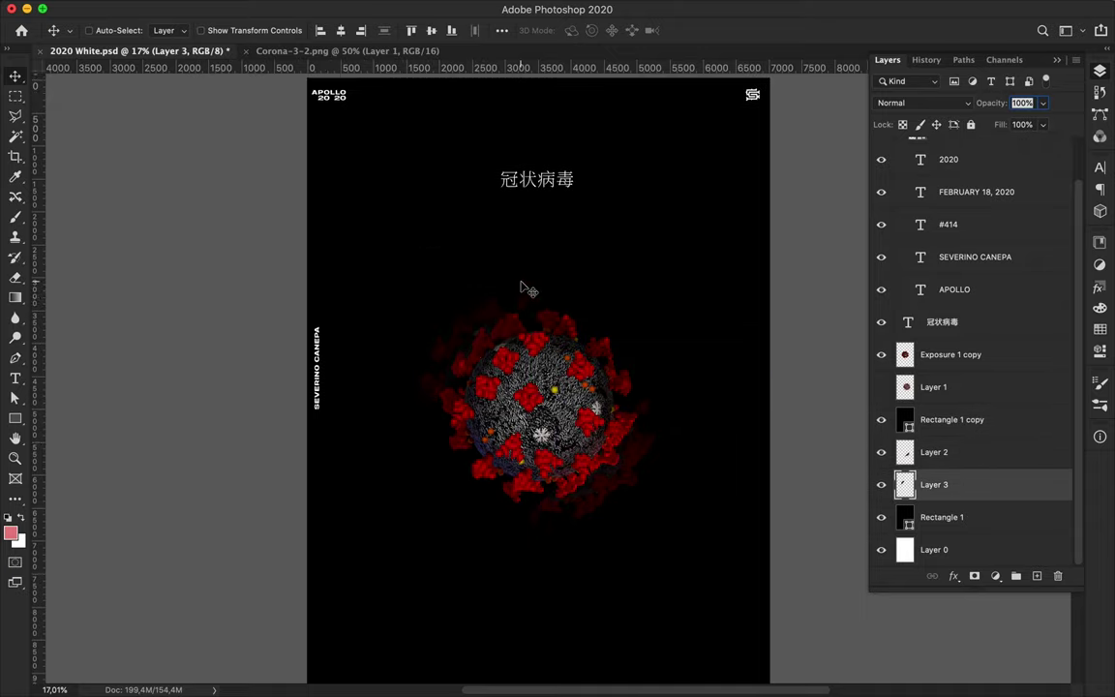
Break the 冠状病毒 title into vertical lines after 冠 and after 状.
left_click(542, 191)
double_click(532, 193)
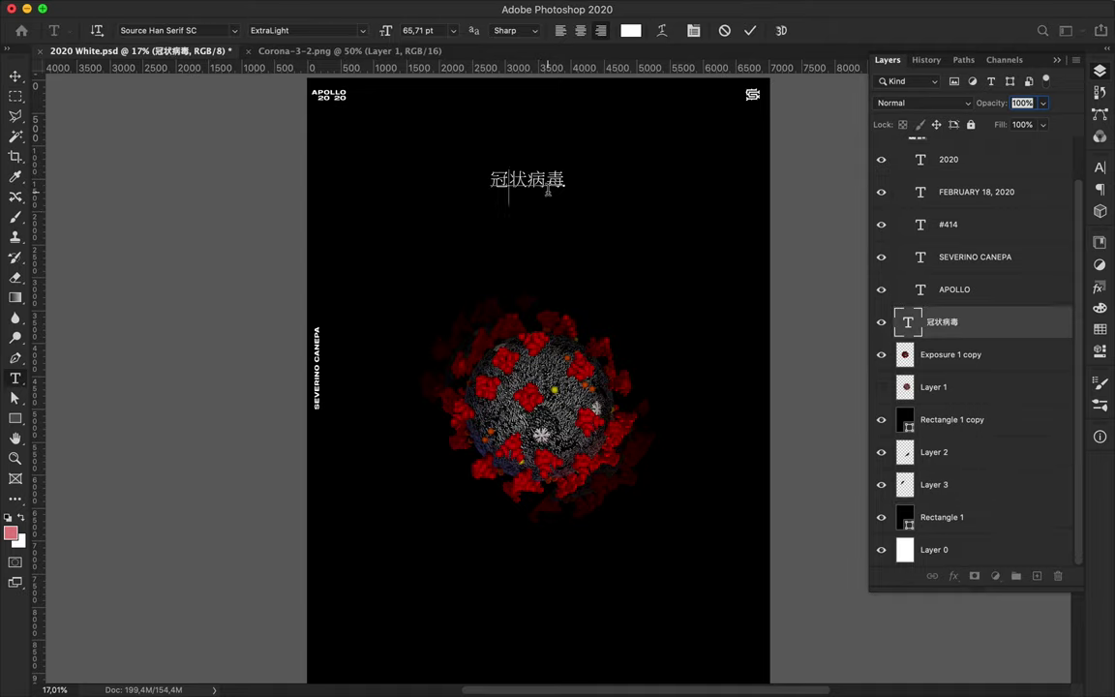
key("Return")
left_click(530, 199)
key("Return")
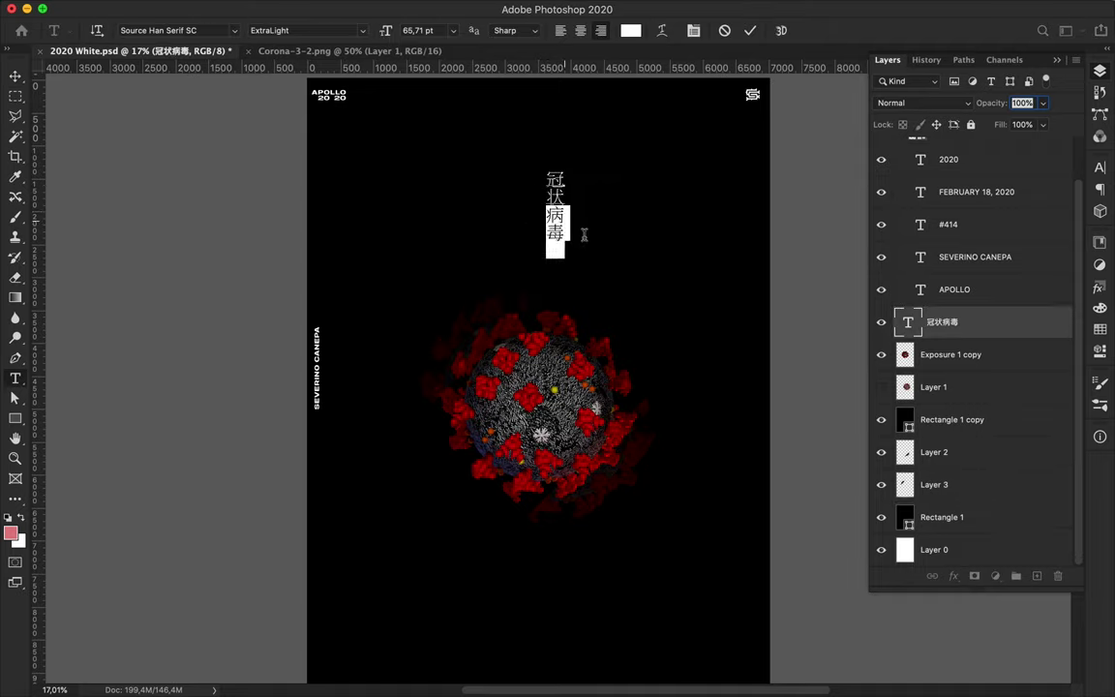
Trim the top title to 冠状 with 224 pt leading, centred above the virus.
key("BackSpace")
left_click(15, 76)
left_click(1100, 167)
left_click(1036, 200)
type("224")
key("Return")
left_click_drag(499, 215, 471, 215)
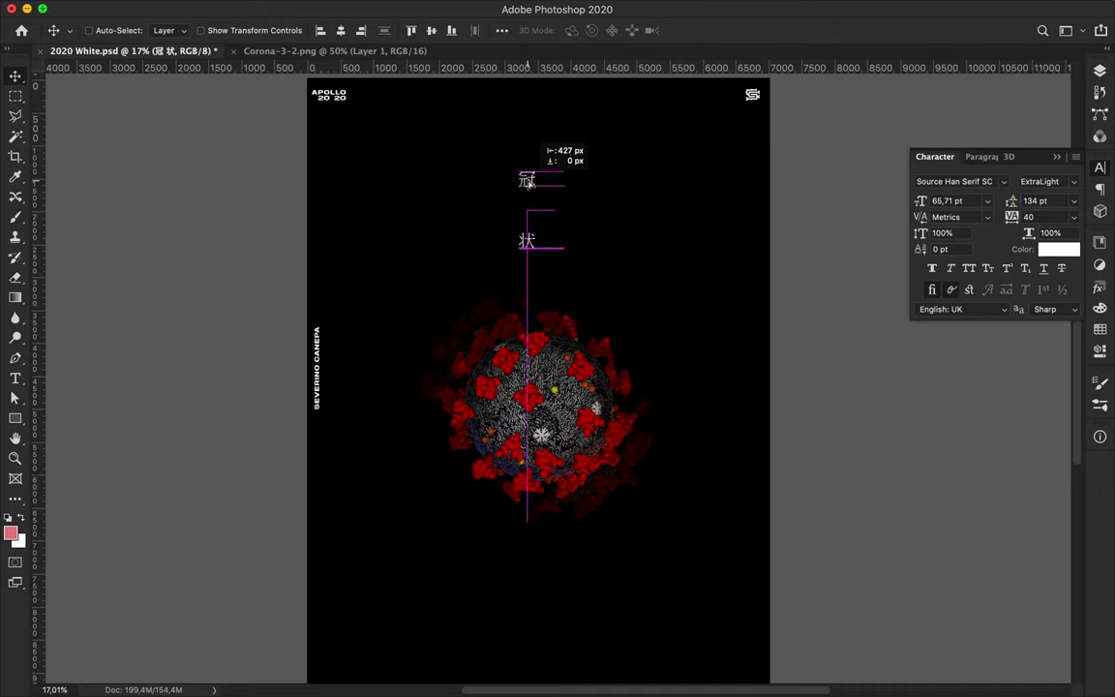
Duplicate the title below the virus and retype it as 病毒.
scroll(597, 241, "down", 1)
left_click_drag(560, 217, 559, 572)
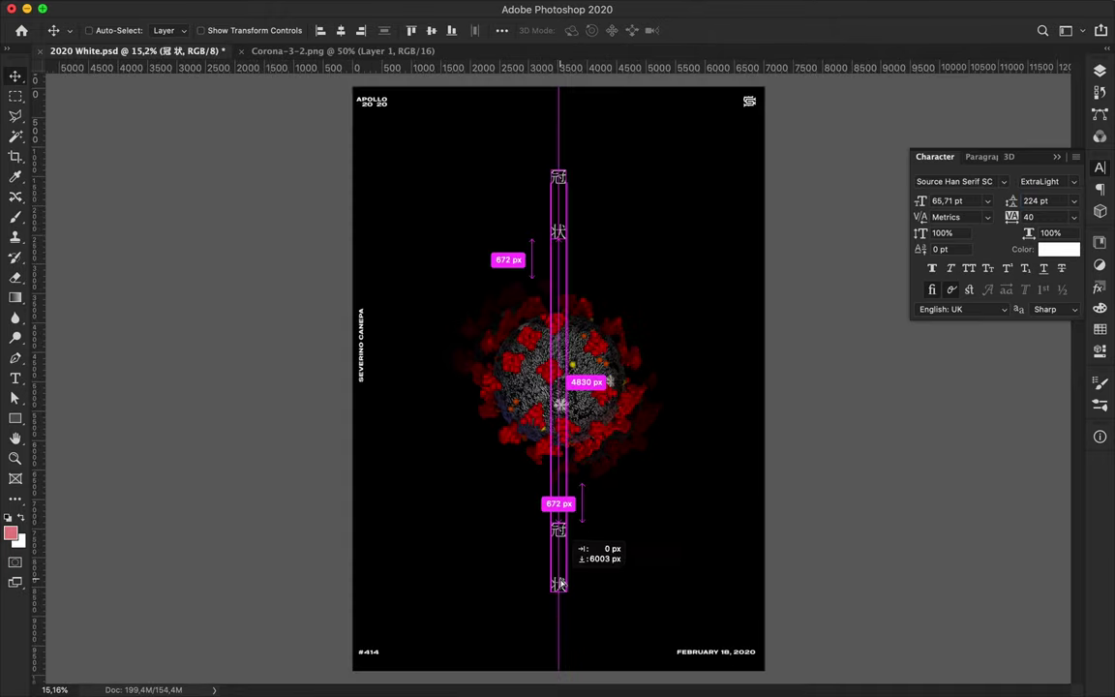
type("病毒")
key("ctrl+Return")
Give the lower 病毒 text 224 pt leading and commit it.
left_click(571, 238)
key("ctrl+a")
left_click(560, 537)
key("ctrl+a")
type("224")
key("Return")
key("ctrl+Return")
key("v")
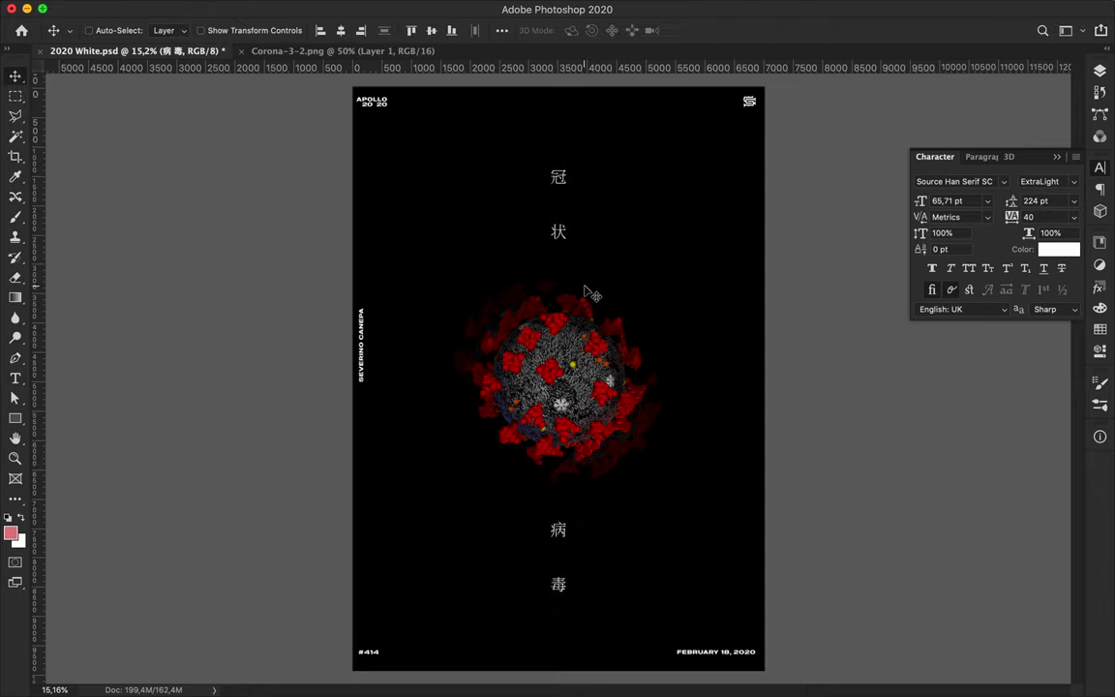
scroll(615, 356, "up", 5)
scroll(616, 356, "down", 3)
scroll(616, 358, "down", 2)
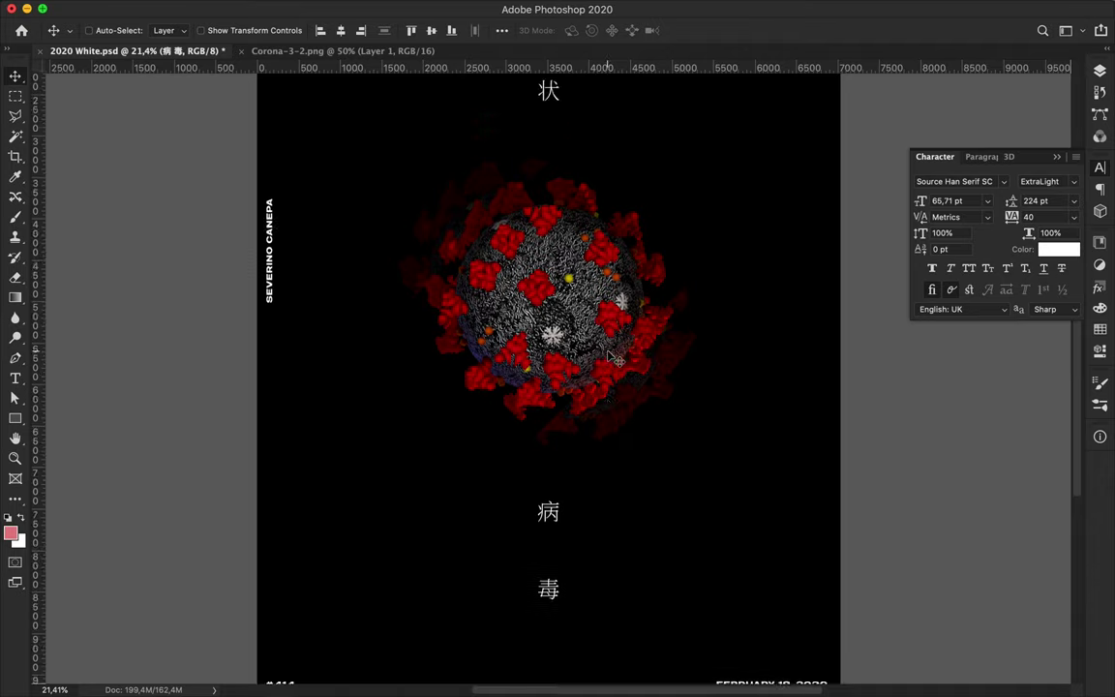
Sample red from the Rectangle 1 copy layer as the working colour.
scroll(615, 360, "down", 2)
scroll(616, 360, "up", 2)
left_click(586, 276, "ctrl")
key("i")
left_click_drag(581, 319, 559, 317)
key("v")
Change both title layers, 冠状 and 病毒, to the Source Han Serif SC Medium weight.
scroll(612, 337, "down", 2)
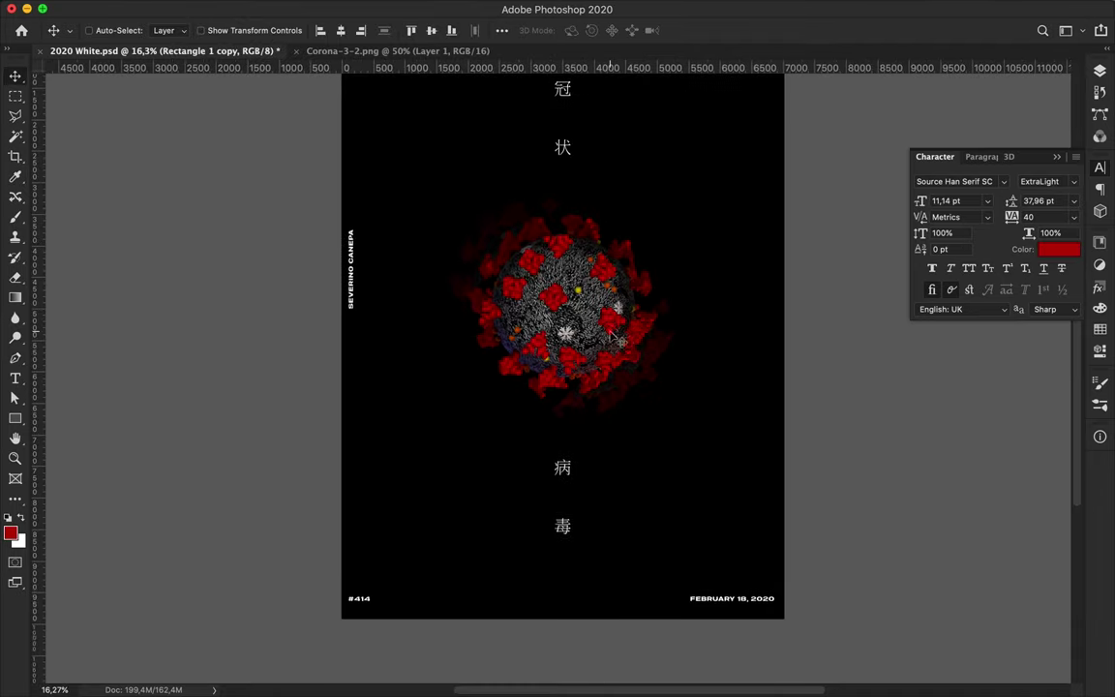
scroll(612, 337, "up", 1)
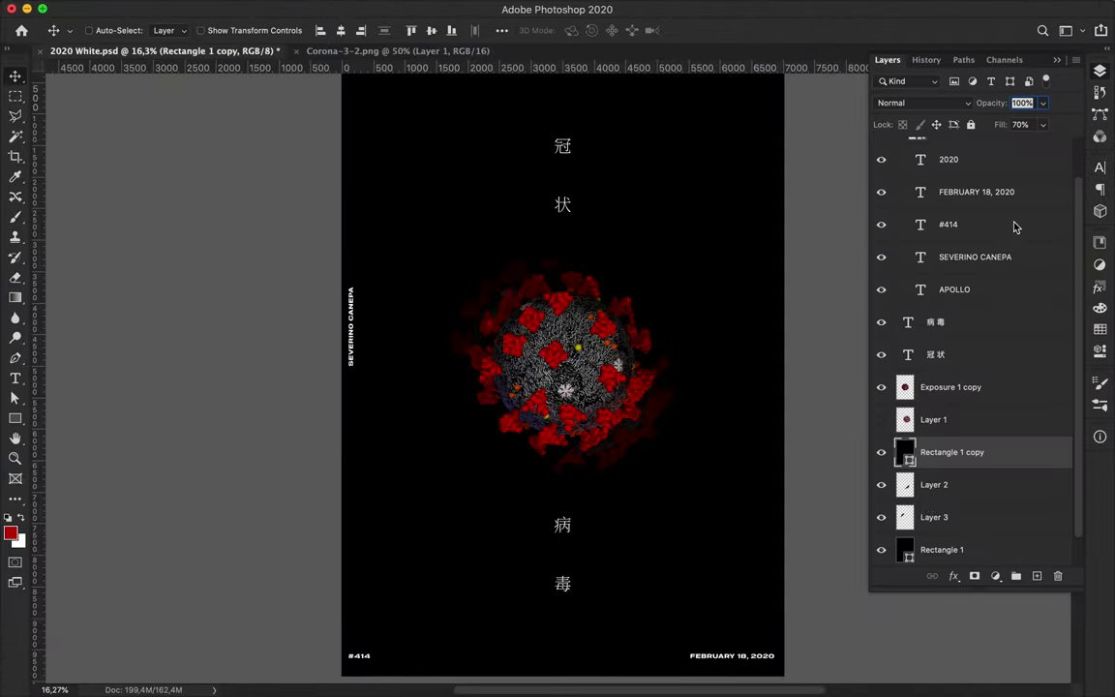
left_click(562, 145, "ctrl")
left_click(581, 518, "ctrl+shift")
left_click(1100, 167)
left_click(1047, 182)
type("Heavy")
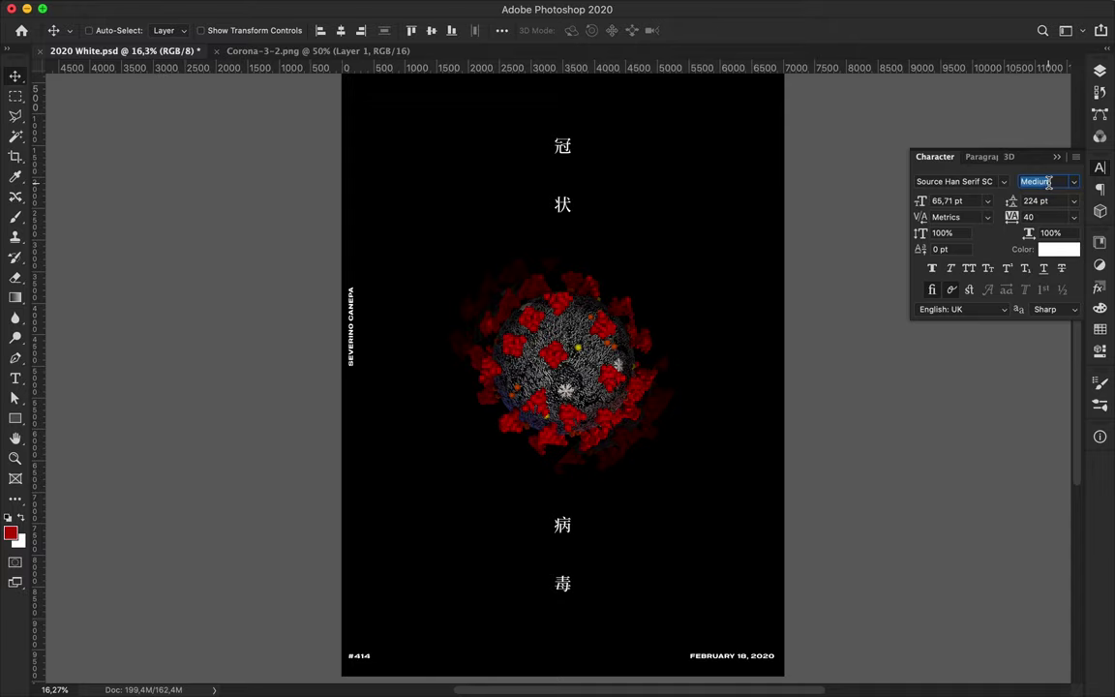
left_click(441, 224, "ctrl")
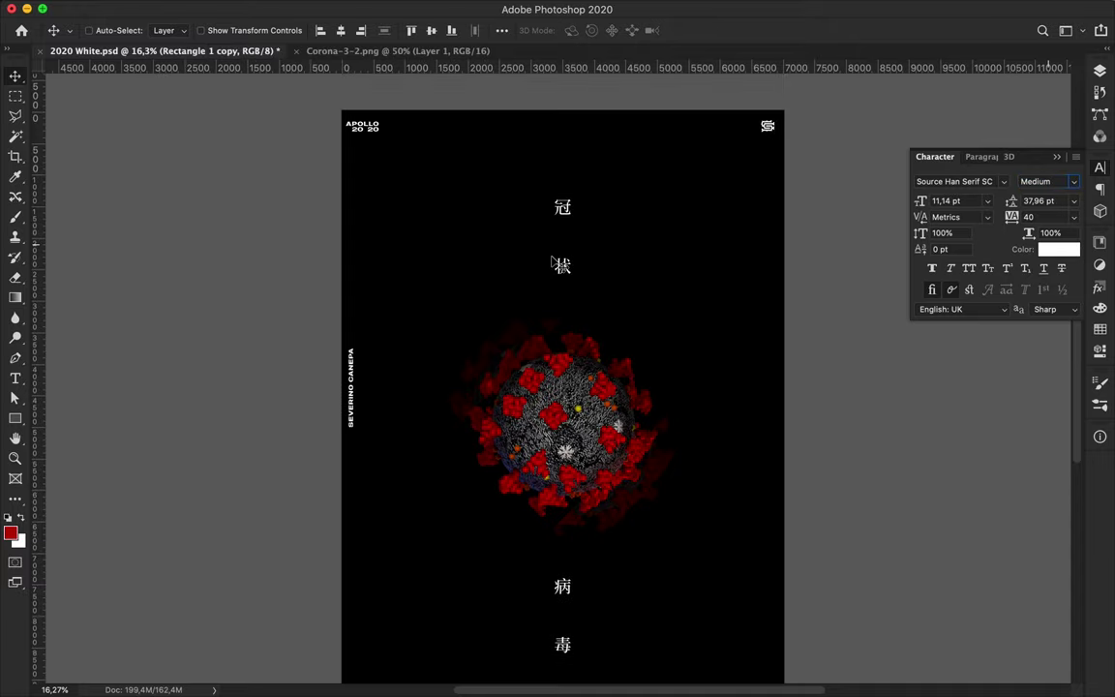
Bring back the Layers panel and select Layer 1.
scroll(542, 232, "up", 3)
scroll(505, 218, "down", 5)
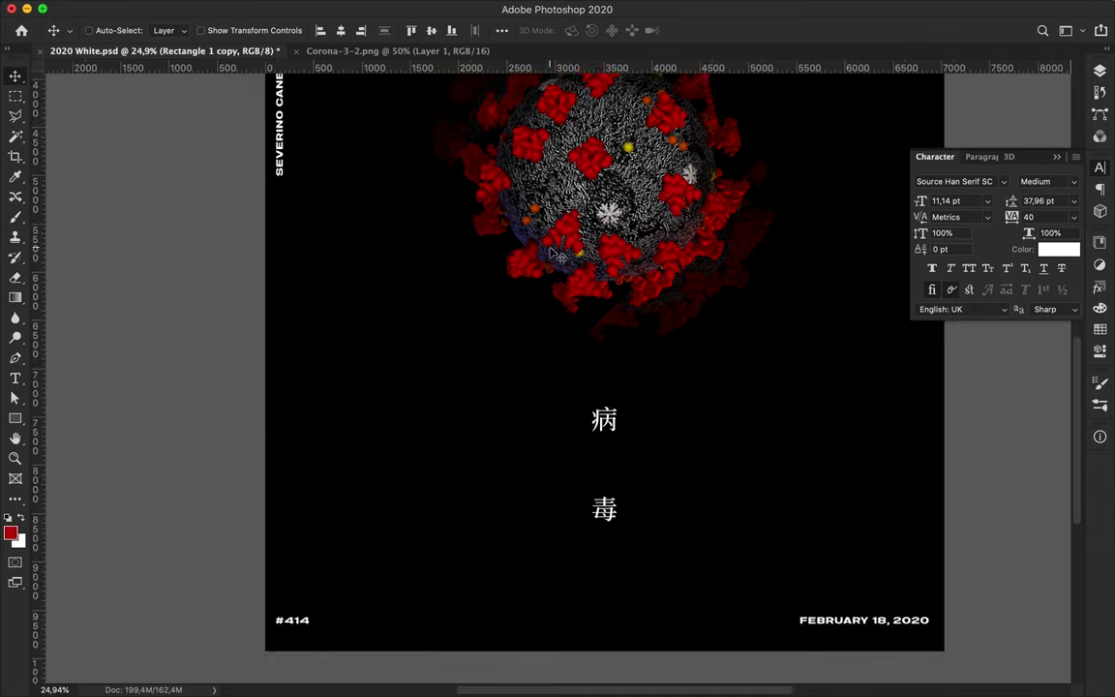
scroll(485, 175, "up", 4)
key("t")
scroll(485, 174, "up", 2)
key("F7")
left_click(968, 391)
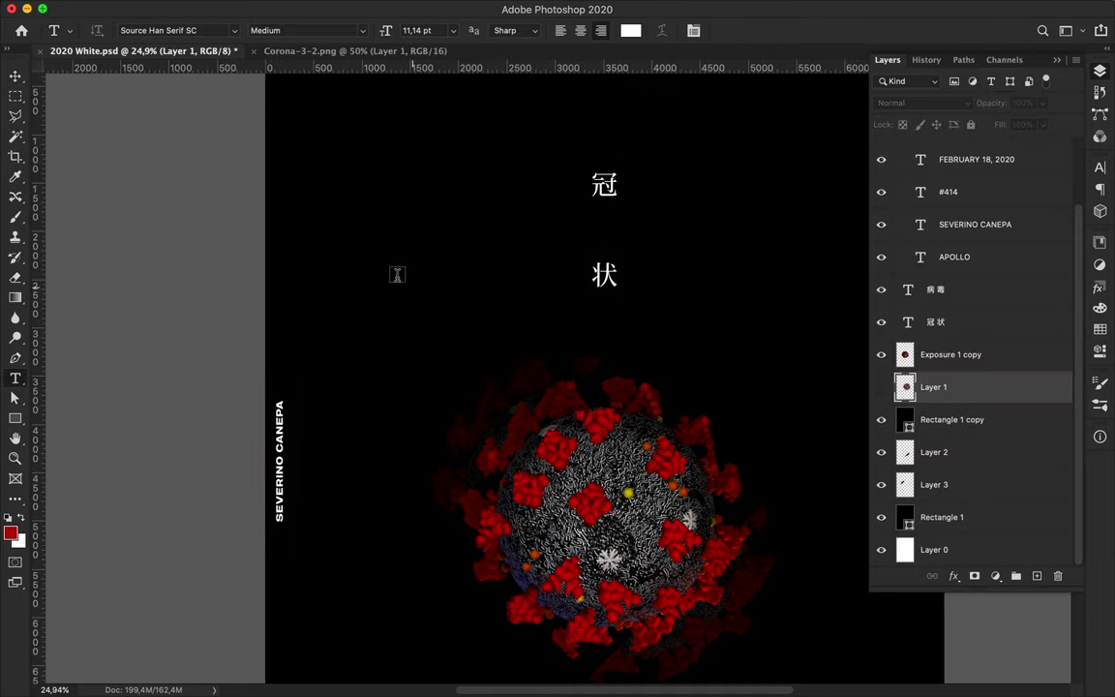
Add a CoV-2 text layer at the poster's upper left.
left_click(395, 211)
key("BackSpace")
type("COV")
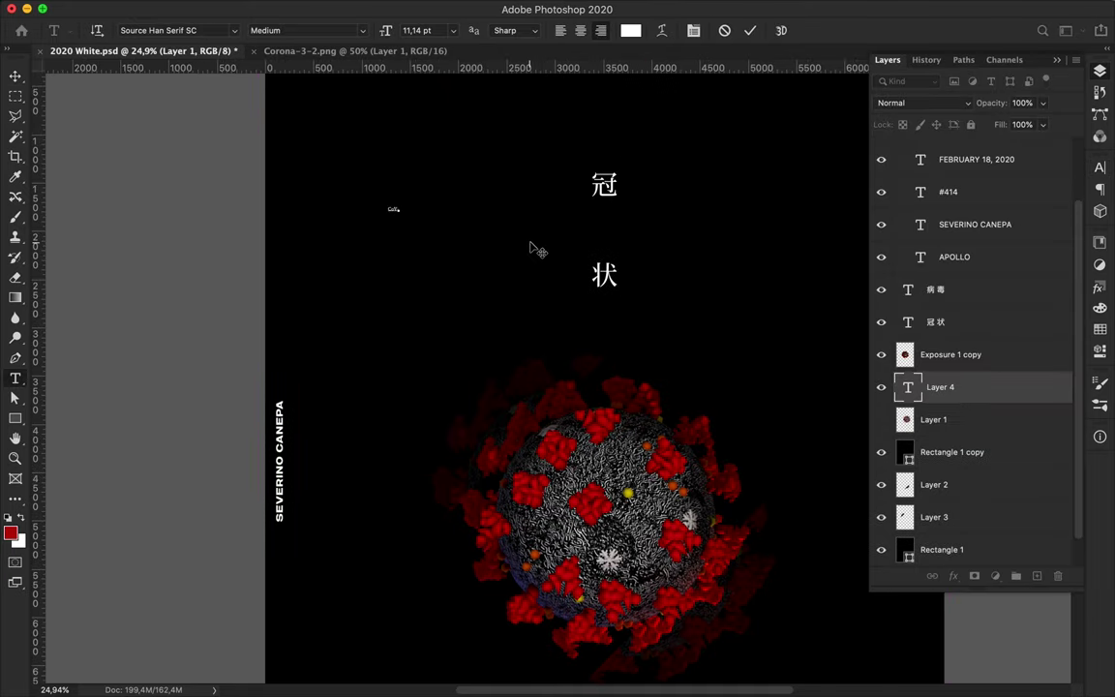
key("Escape")
Set the CoV-2 label to Molde Expanded-Medium at 31 pt.
key("v")
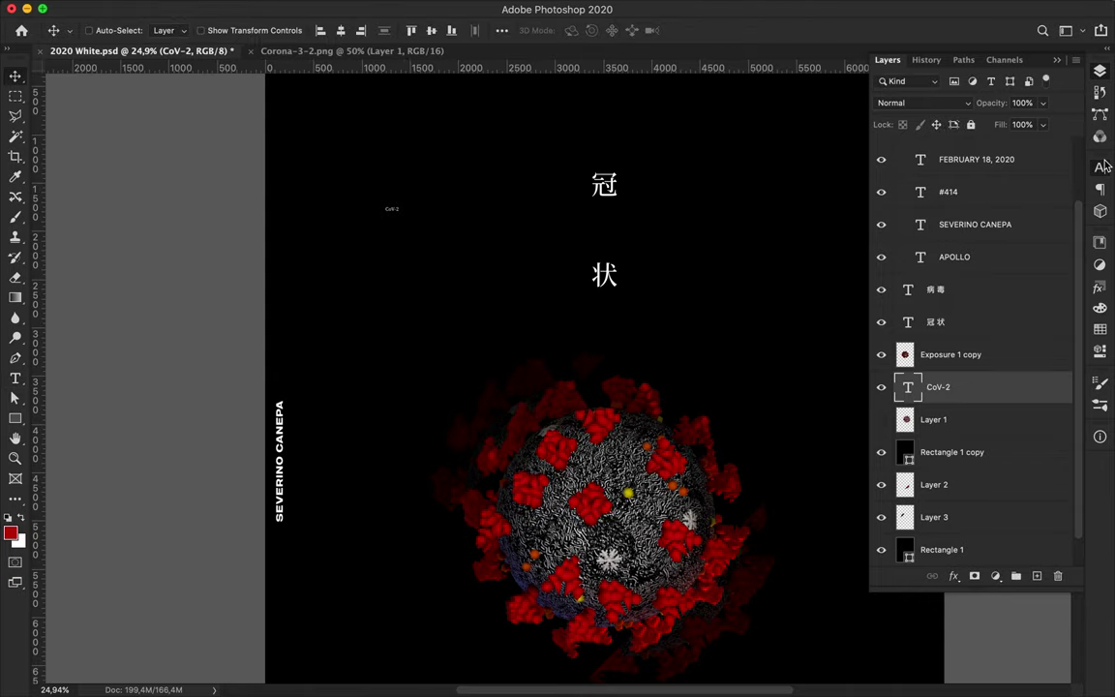
key("F7")
key("o")
key("l")
left_click(967, 181)
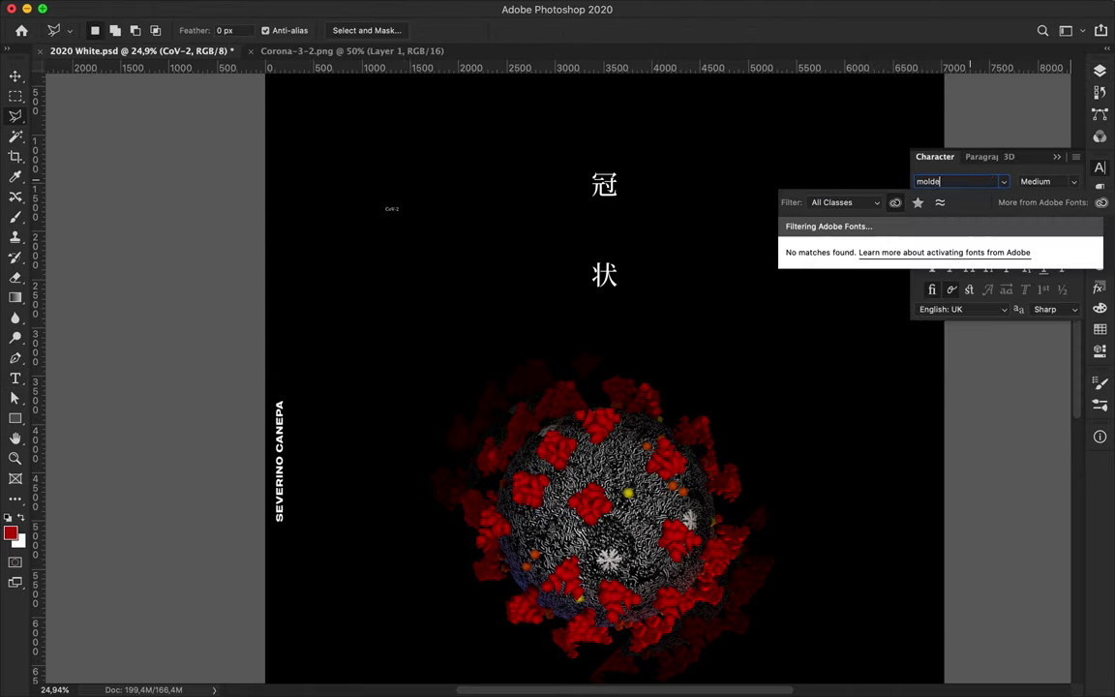
key("t")
double_click(392, 209)
left_click_drag(917, 181, 937, 181)
type("mold")
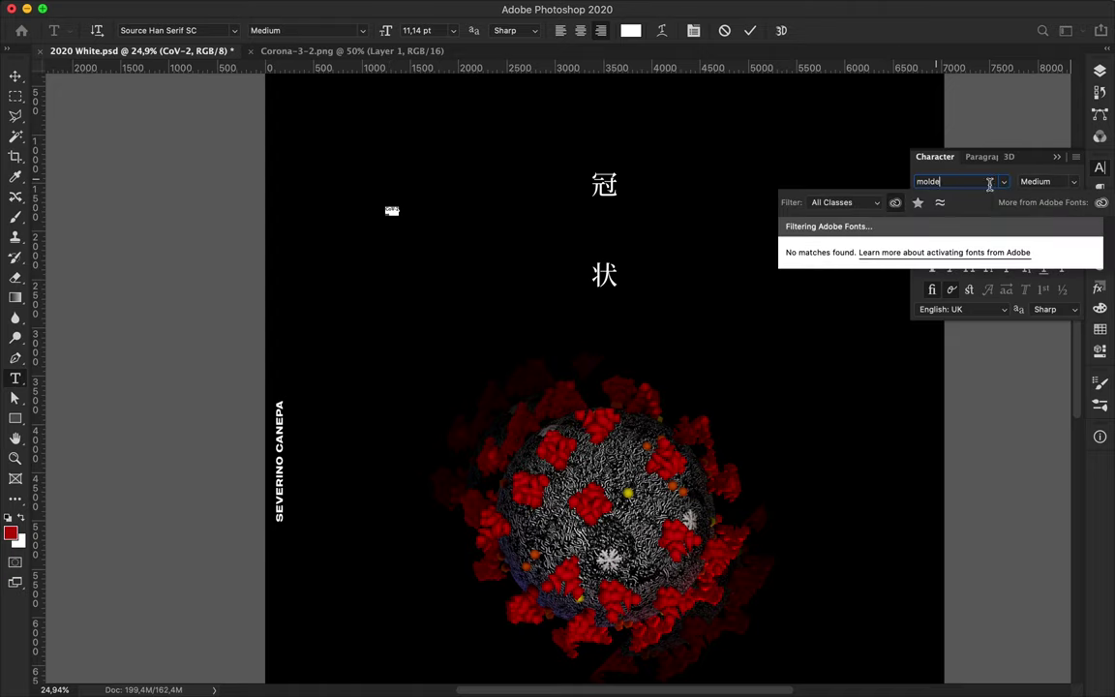
scroll(765, 479, "down", 15)
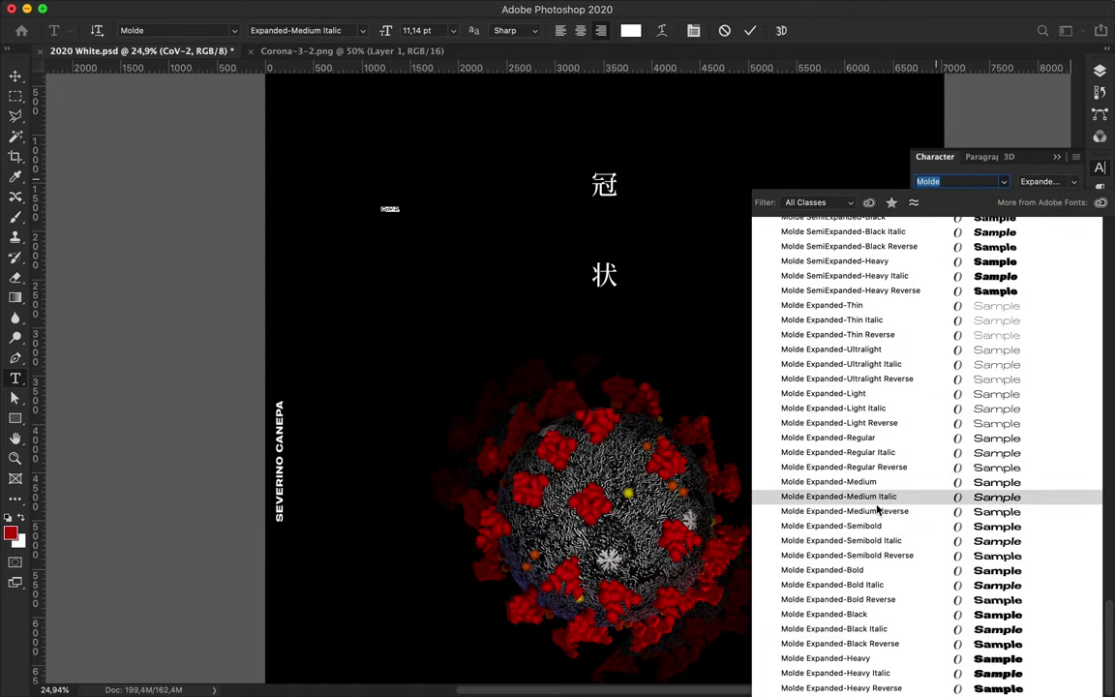
left_click(873, 486)
type("31")
key("Return")
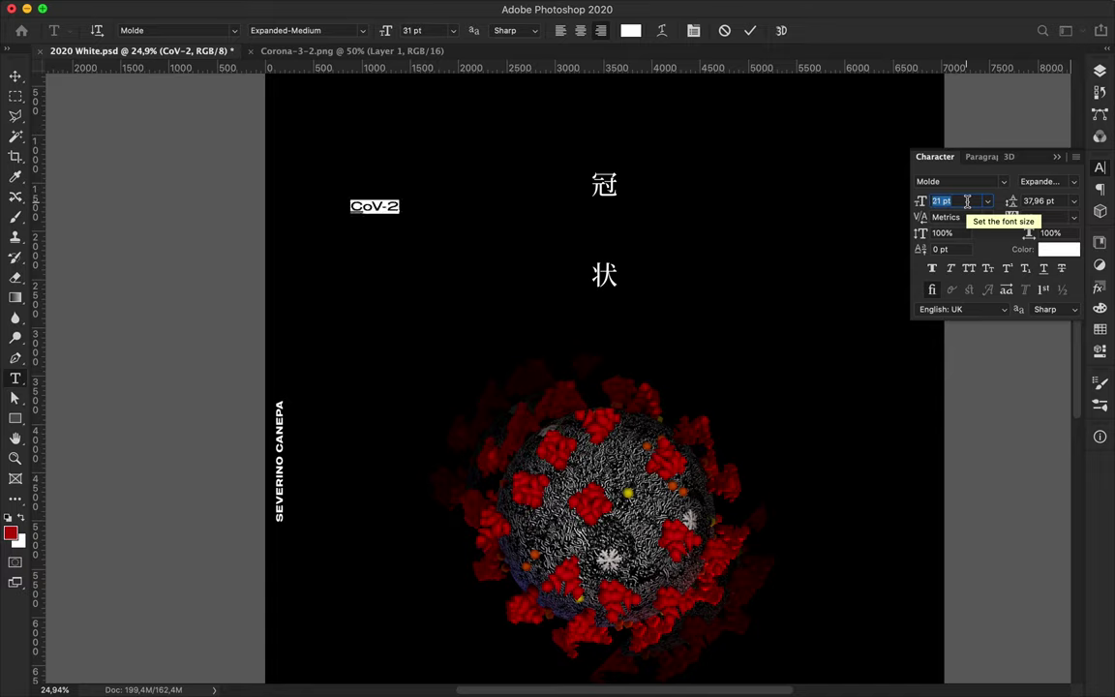
Position the CoV-2 label just left of 状.
left_click_drag(432, 207, 598, 196)
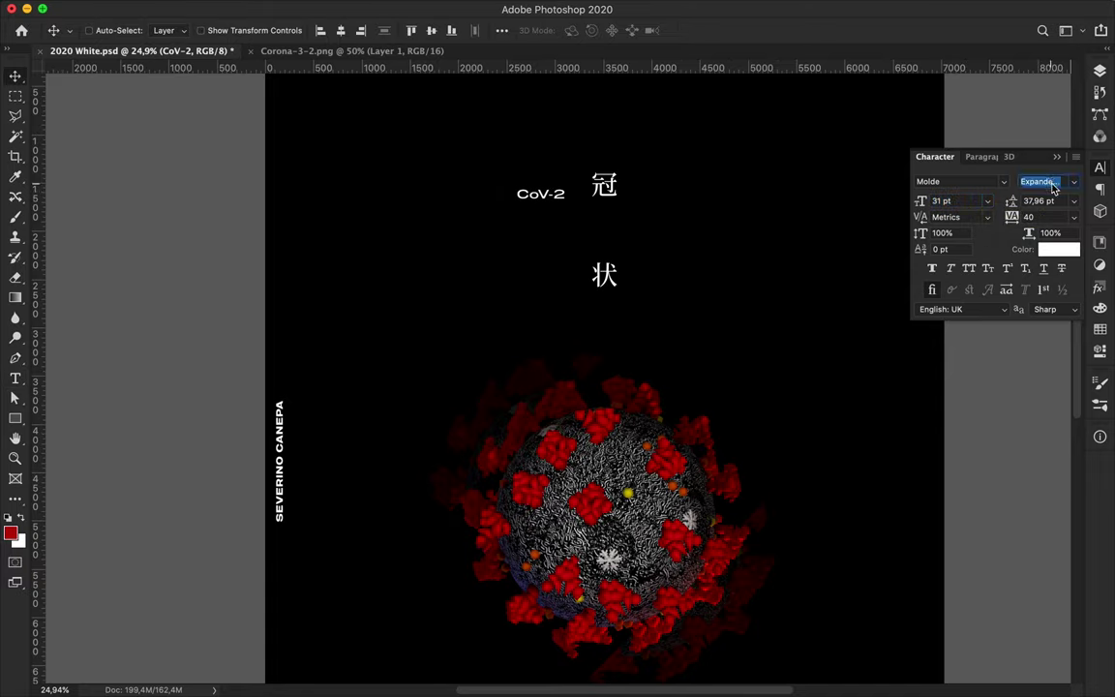
mouse_move(556, 207)
left_mouse_down()
mouse_move(484, 256)
mouse_move(489, 282)
left_mouse_up()
scroll(522, 285, "down", 3)
scroll(539, 288, "down", 2)
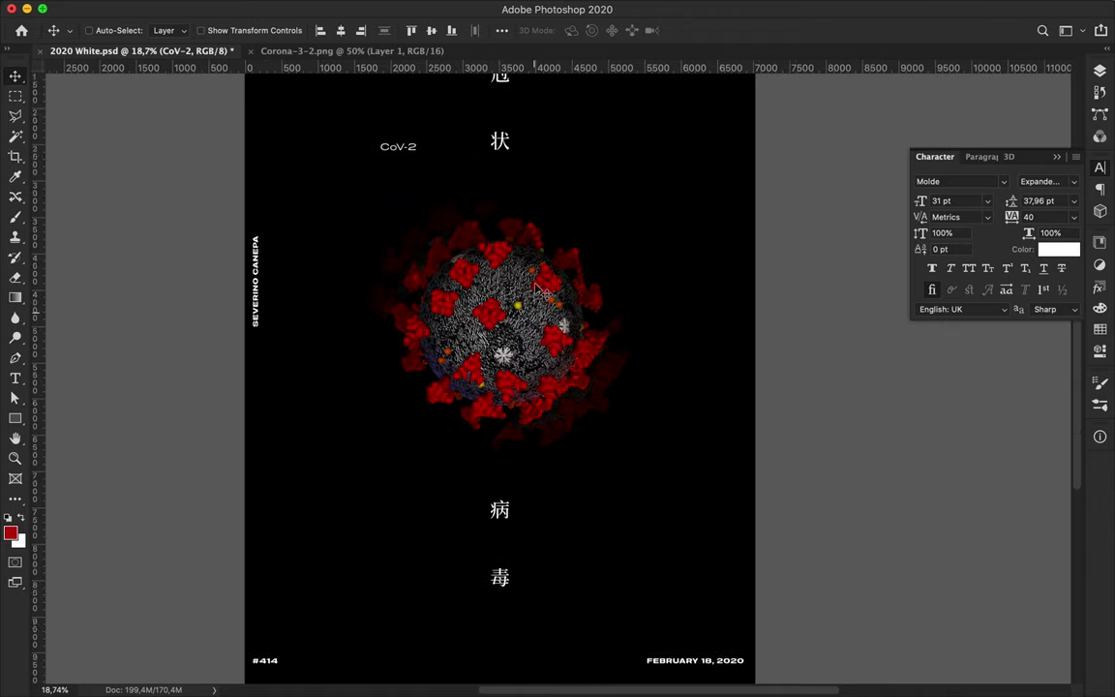
scroll(542, 290, "up", 2)
left_click_drag(404, 193, 439, 195)
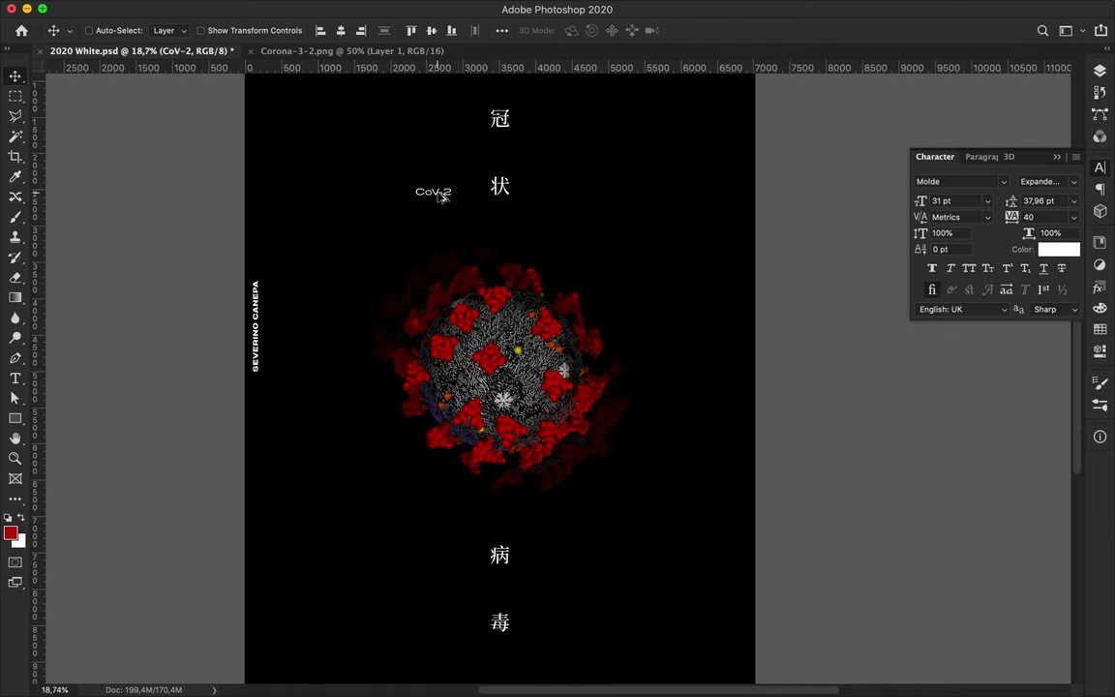
Duplicate the label beside 病 and rewrite the copy as SARS.
left_click_drag(441, 196, 559, 549)
double_click(558, 549)
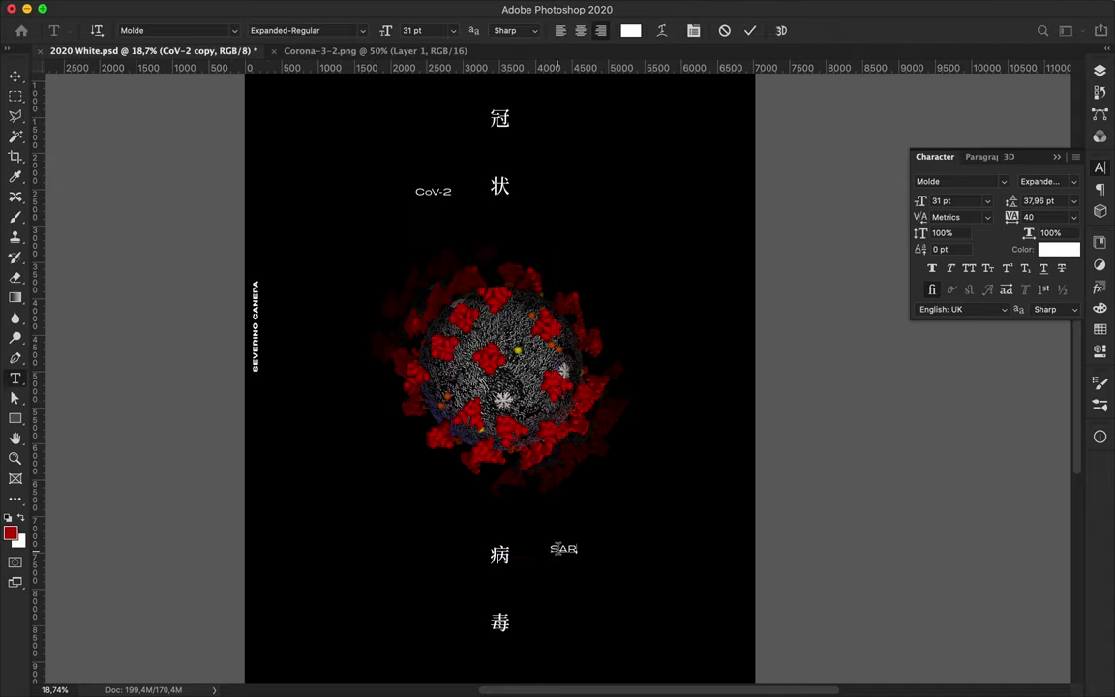
type("S")
key("ctrl+Return")
key("ctrl+minus")
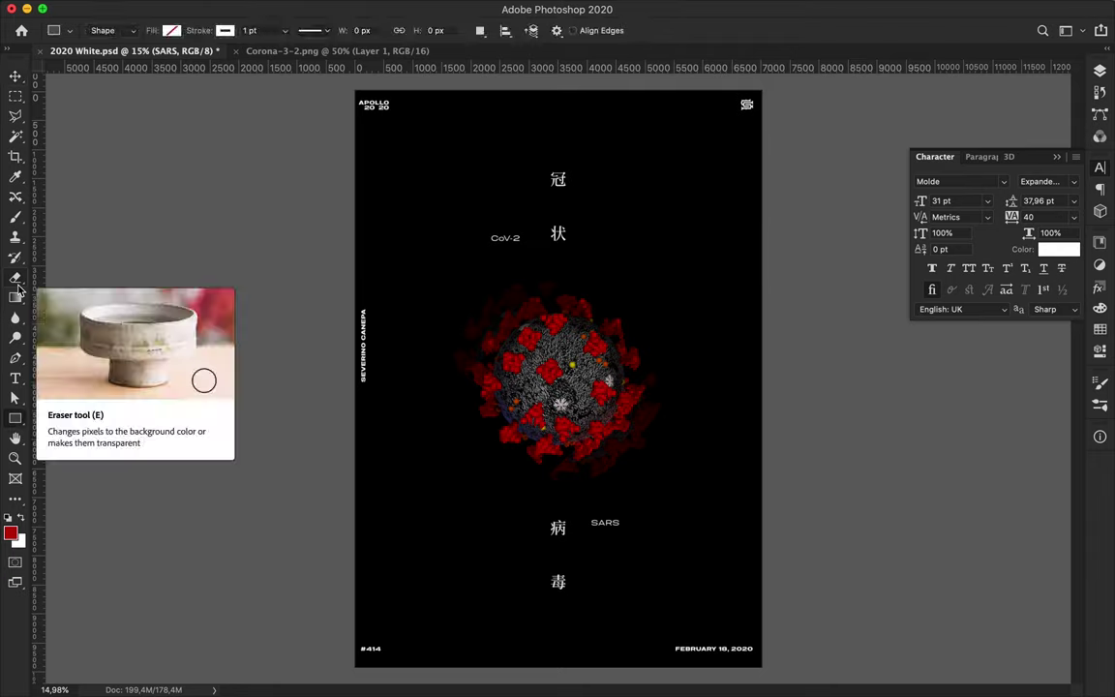
Draw a large red-outlined ellipse around the virus.
right_click(15, 418)
left_click(72, 401)
left_click(224, 31)
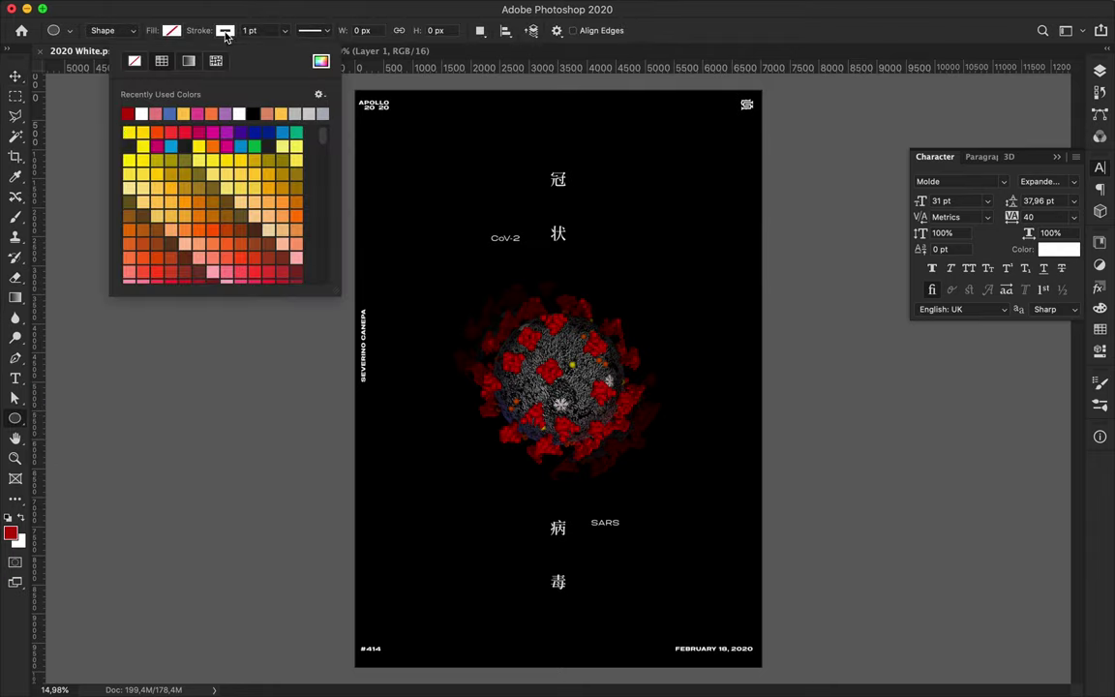
left_click_drag(558, 373, 783, 549)
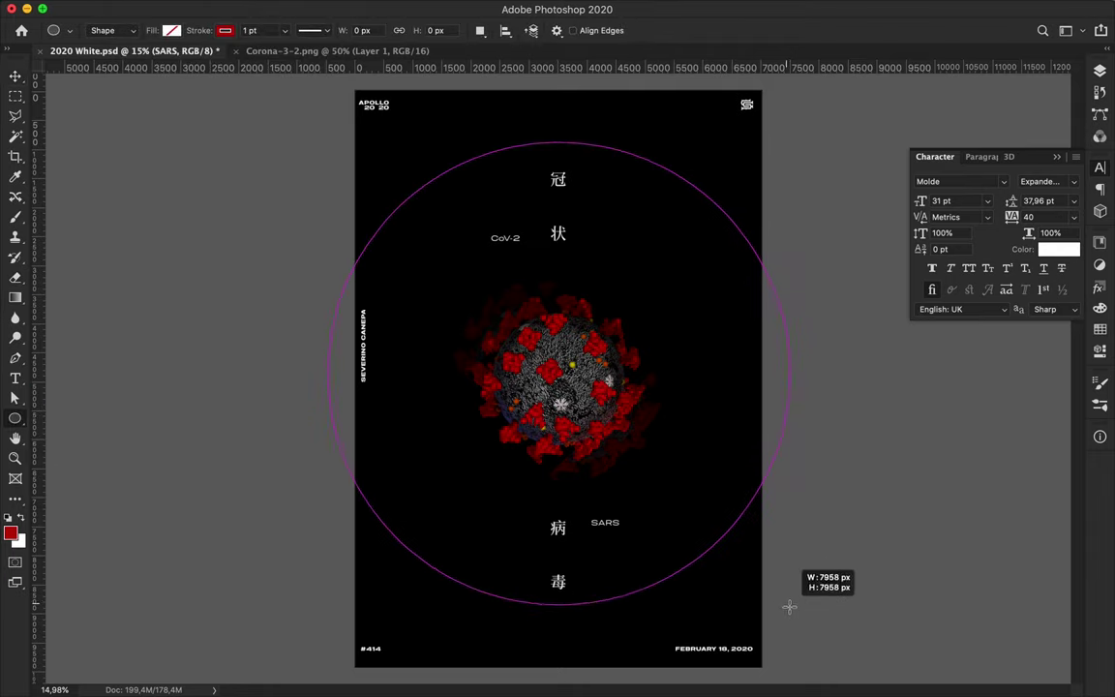
Delete the ellipse's lower-left arc and reposition the remaining red arc.
left_click(784, 549)
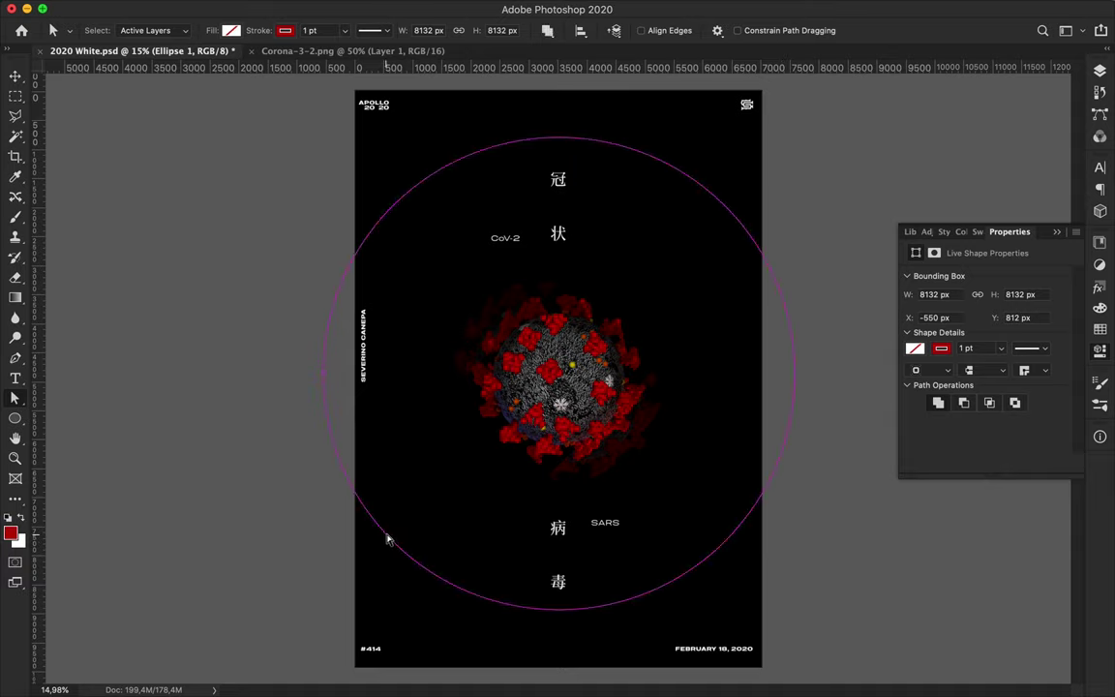
key("BackSpace")
left_click(820, 249)
key("v")
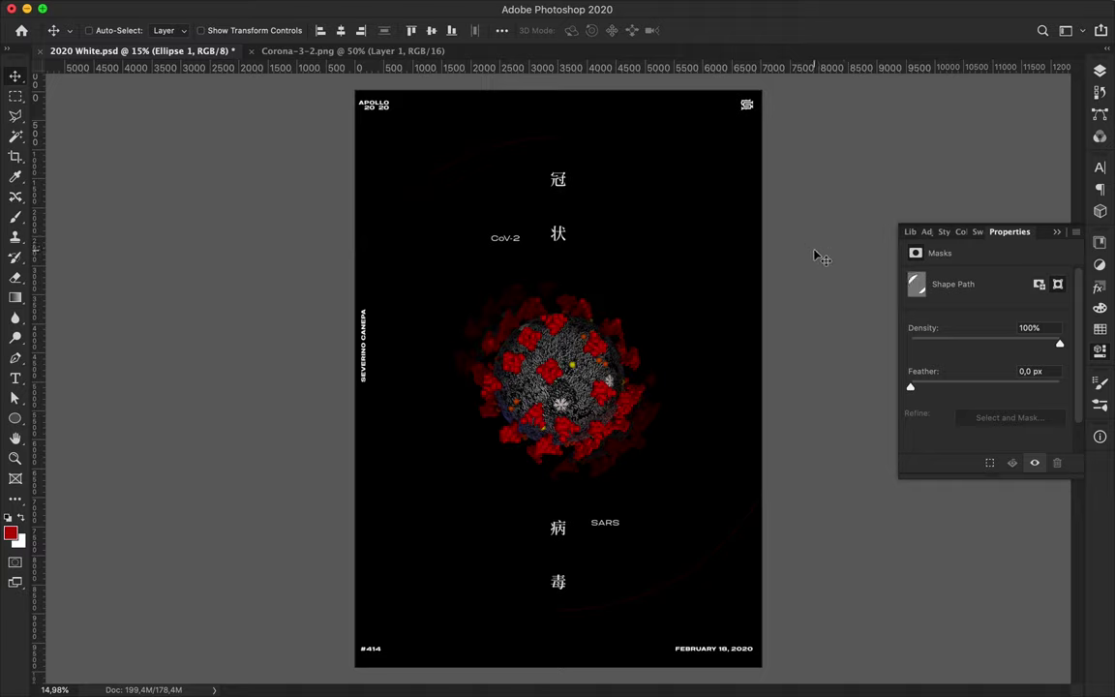
mouse_move(401, 190)
left_mouse_down()
mouse_move(382, 195)
mouse_move(422, 193)
mouse_move(444, 174)
mouse_move(432, 176)
left_mouse_up()
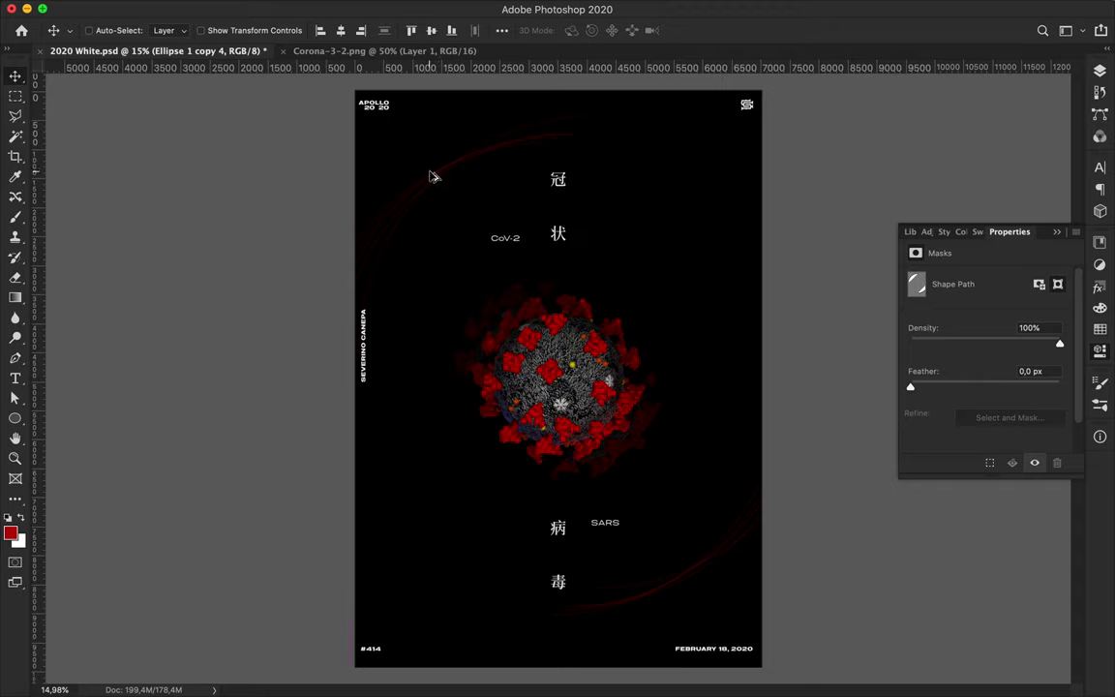
Save the poster as 2020 White2.psd.
key("ctrl+s")
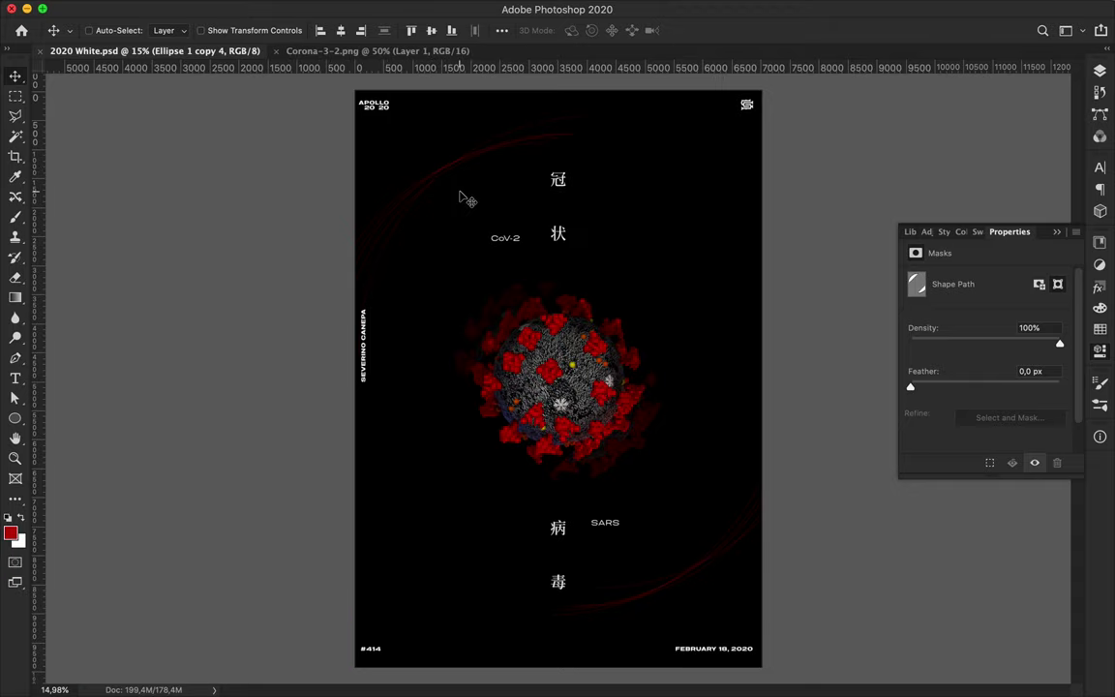
scroll(580, 241, "up", 1)
key("super+shift+s")
key("Right")
type("2")
key("Return")
key("Return")
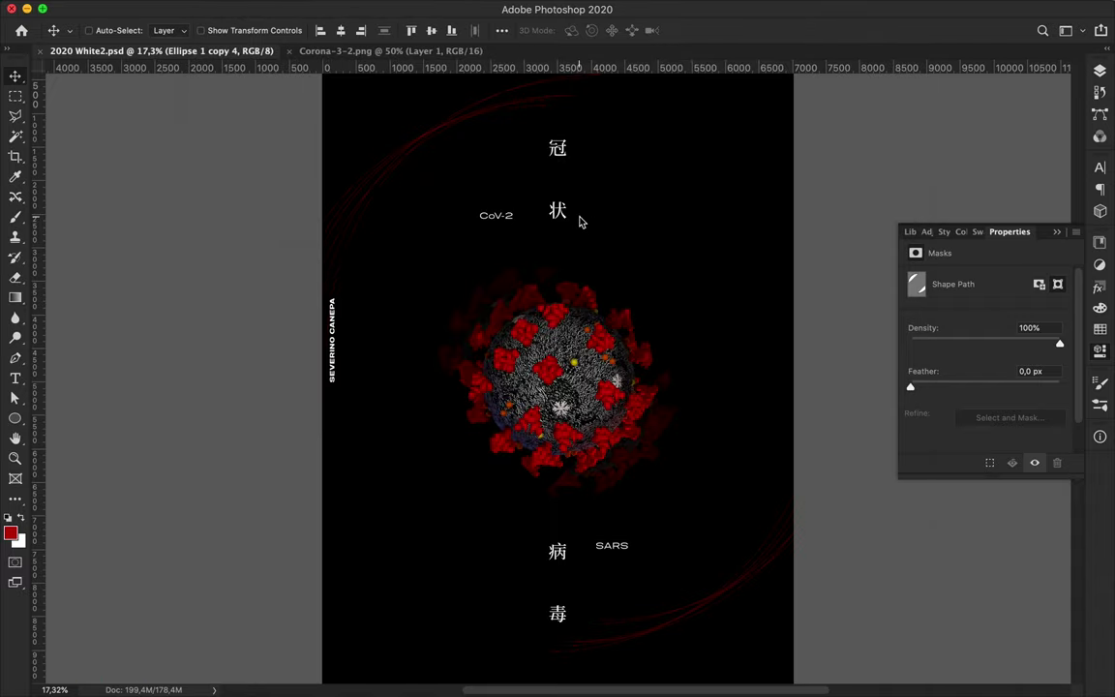
Fit the poster in view, check the CoV-2 and SARS labels' font style, and review the layers.
key("super+0")
left_click(606, 525)
left_click(498, 234)
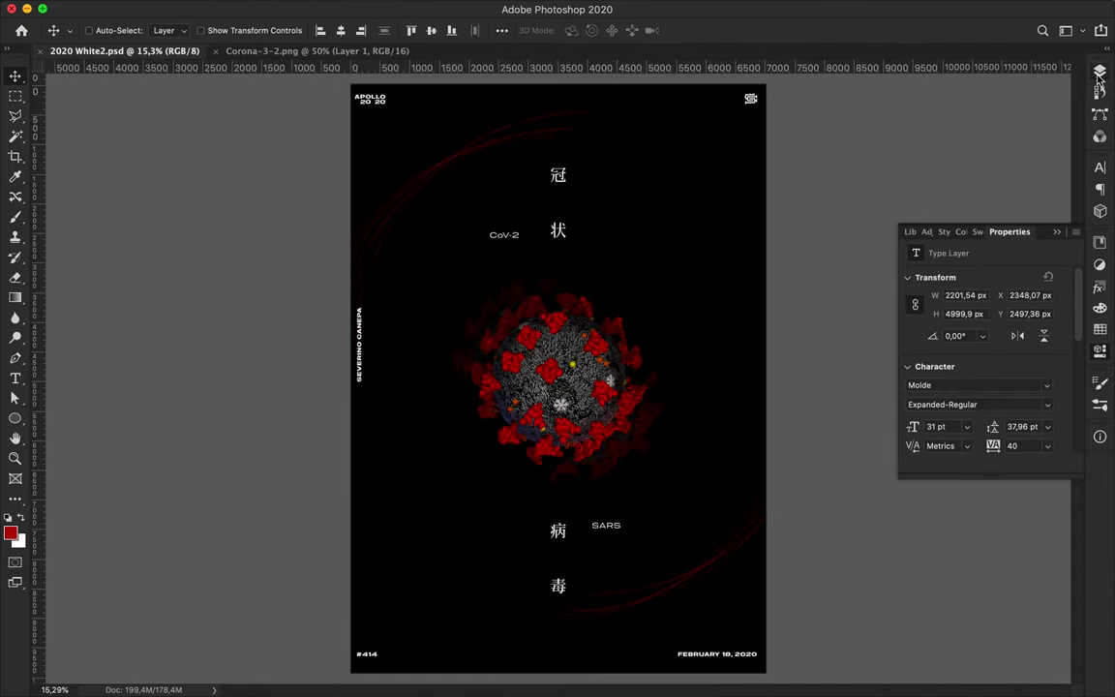
left_click(1099, 73)
left_click(1100, 166)
left_click(1040, 181)
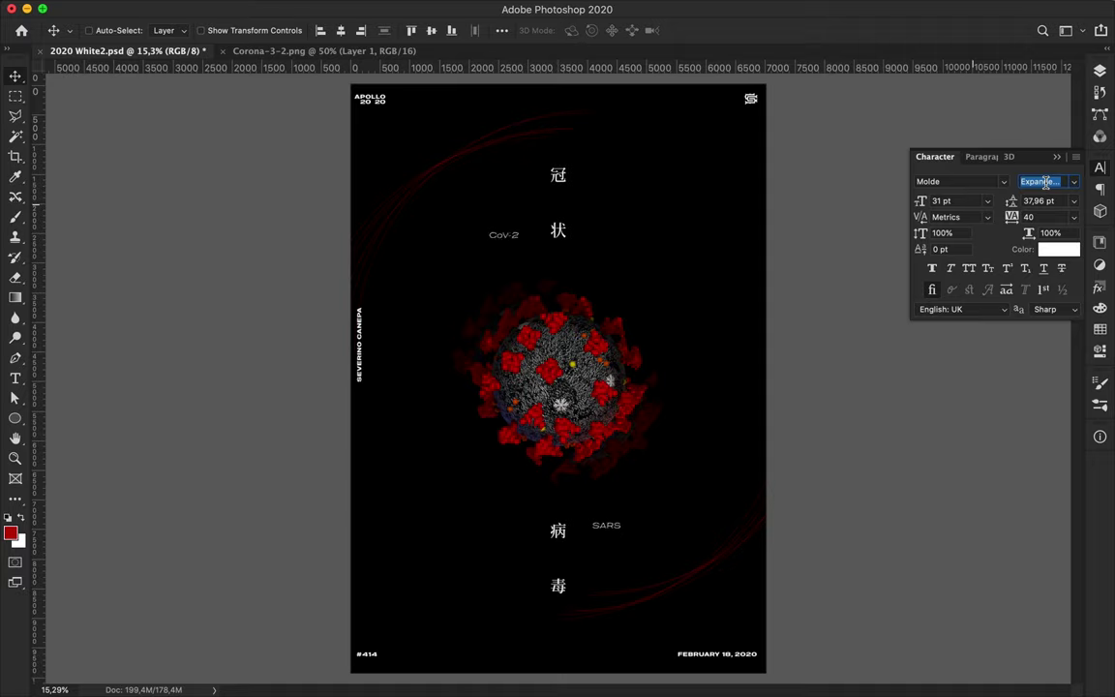
key("F7")
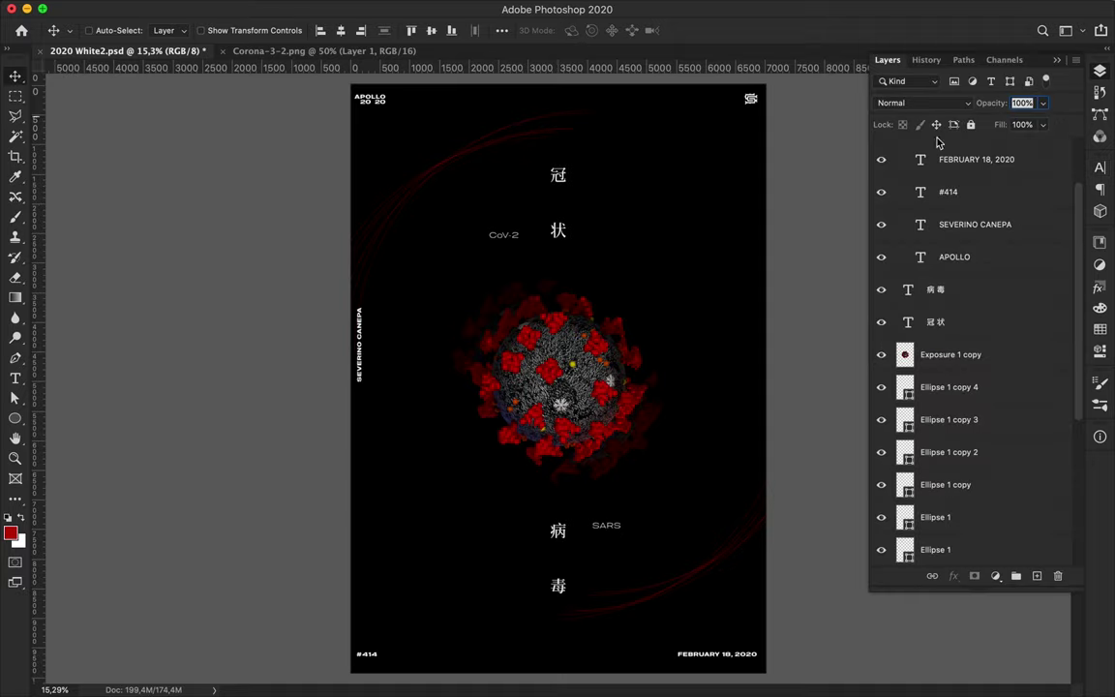
scroll(883, 157, "up", 3)
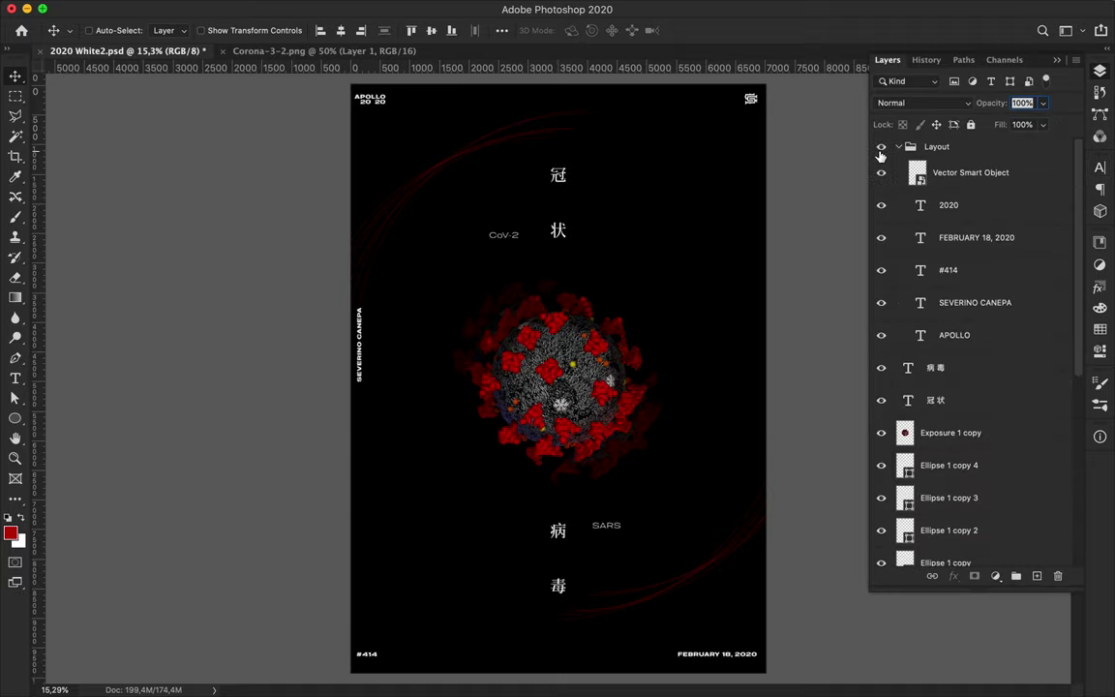
scroll(722, 331, "up", 2)
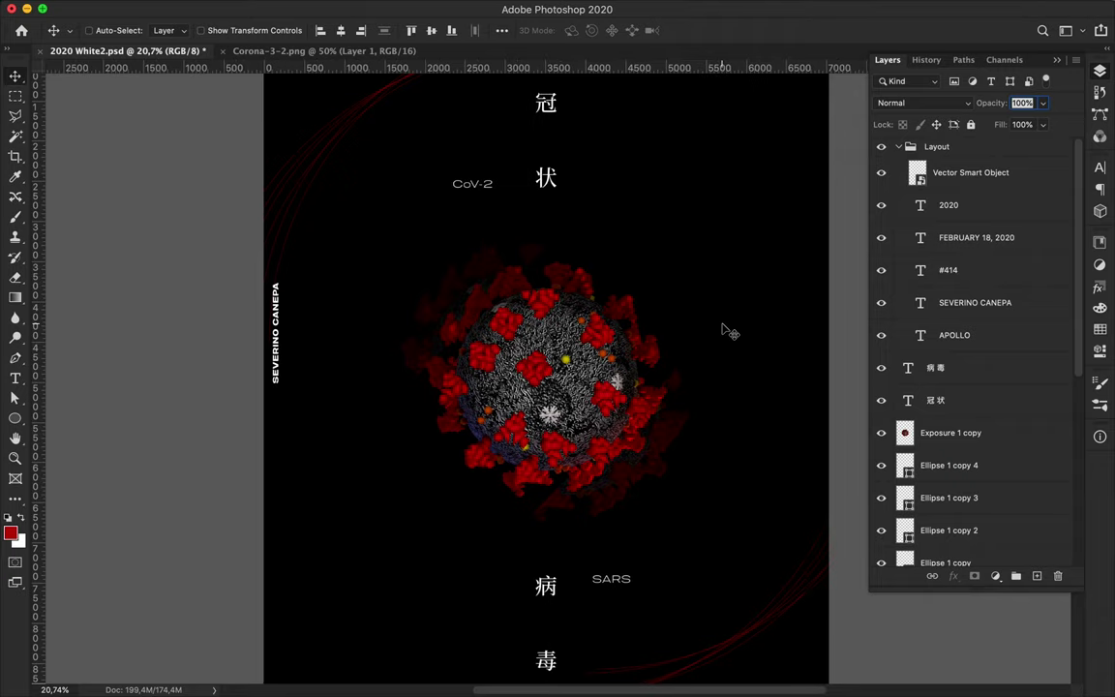
scroll(722, 326, "down", 2)
scroll(730, 332, "down", 2)
scroll(749, 310, "down", 1)
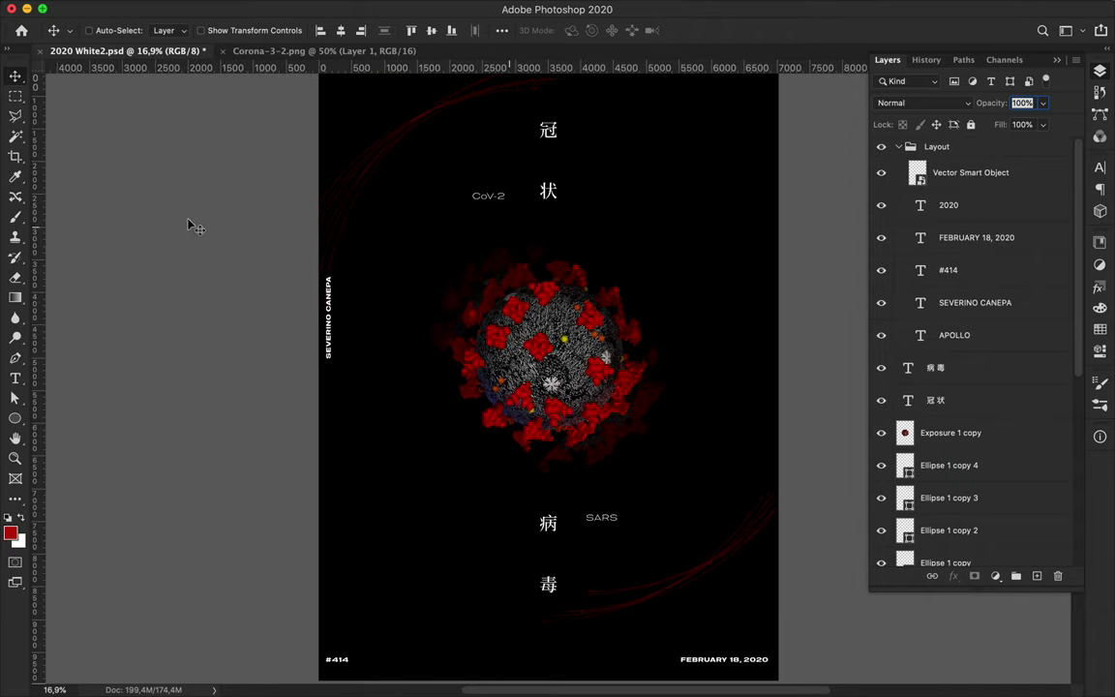
Set the shape stroke to none and the fill to a red-to-black (000000) gradient.
key("u")
left_click(225, 30)
left_click(125, 56)
left_click(167, 31)
left_click(135, 61)
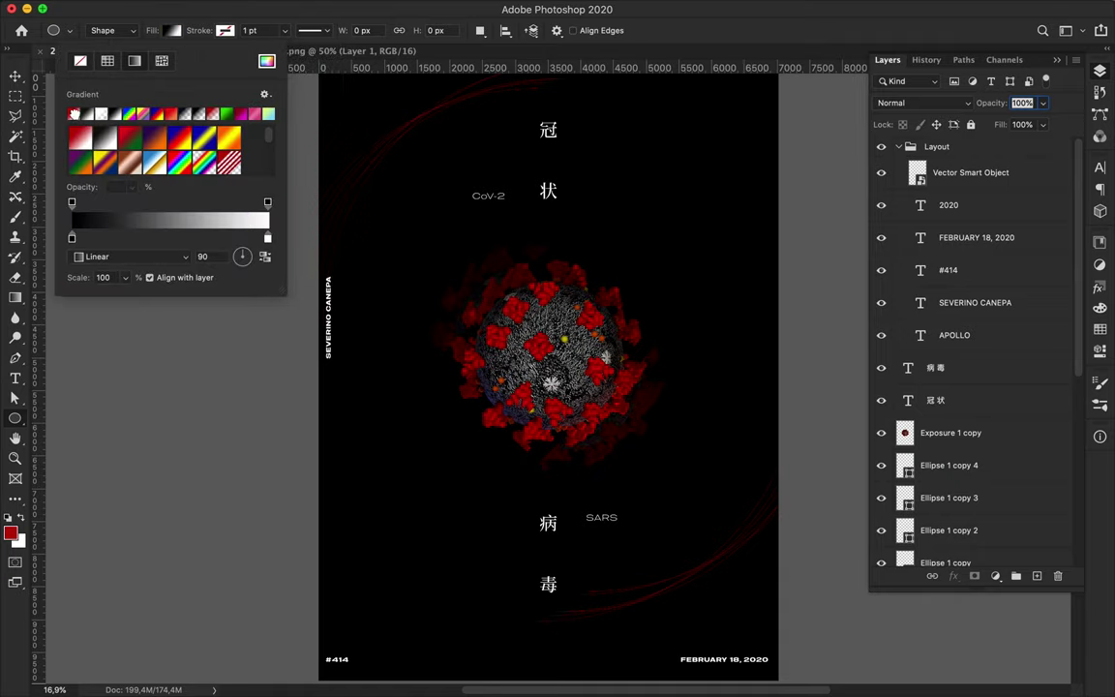
double_click(269, 239)
type("000000")
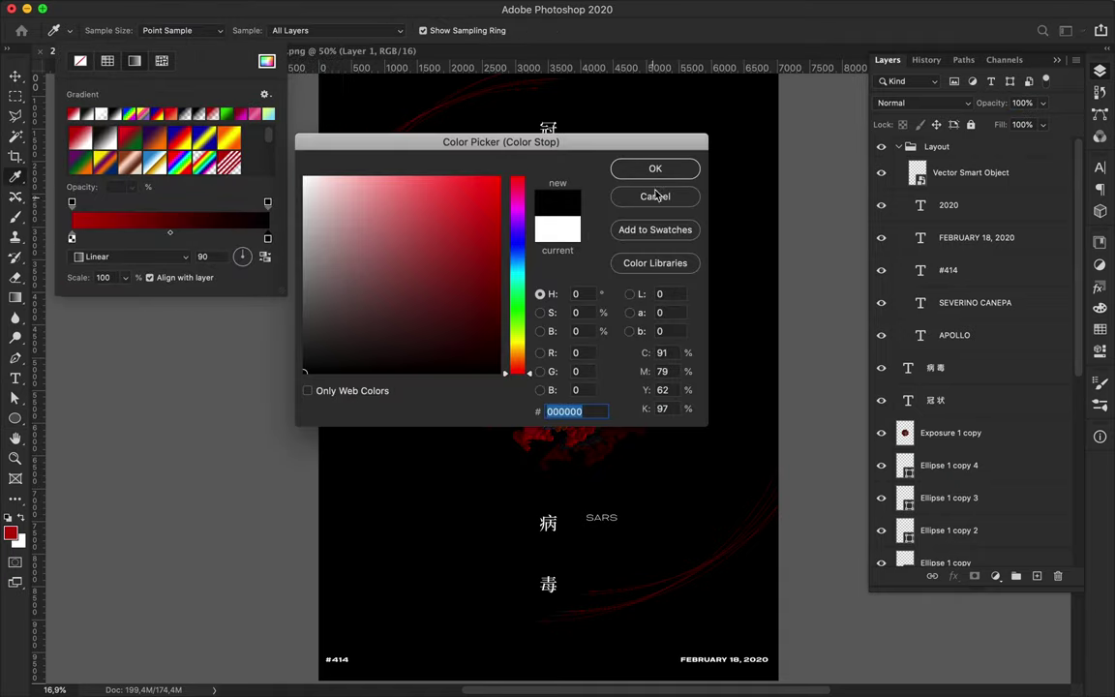
key("Return")
Draw a thin vertical gradient rectangle as a streak right of 状.
left_click_drag(680, 145, 693, 226)
right_click(15, 418)
left_click(77, 416)
mouse_move(681, 167)
left_mouse_down()
mouse_move(683, 221)
mouse_move(436, 265)
mouse_move(359, 98)
left_mouse_up()
key("v")
Place another streak copy beneath 毒 and resave 2020 White2.psd.
scroll(704, 281, "down", 2)
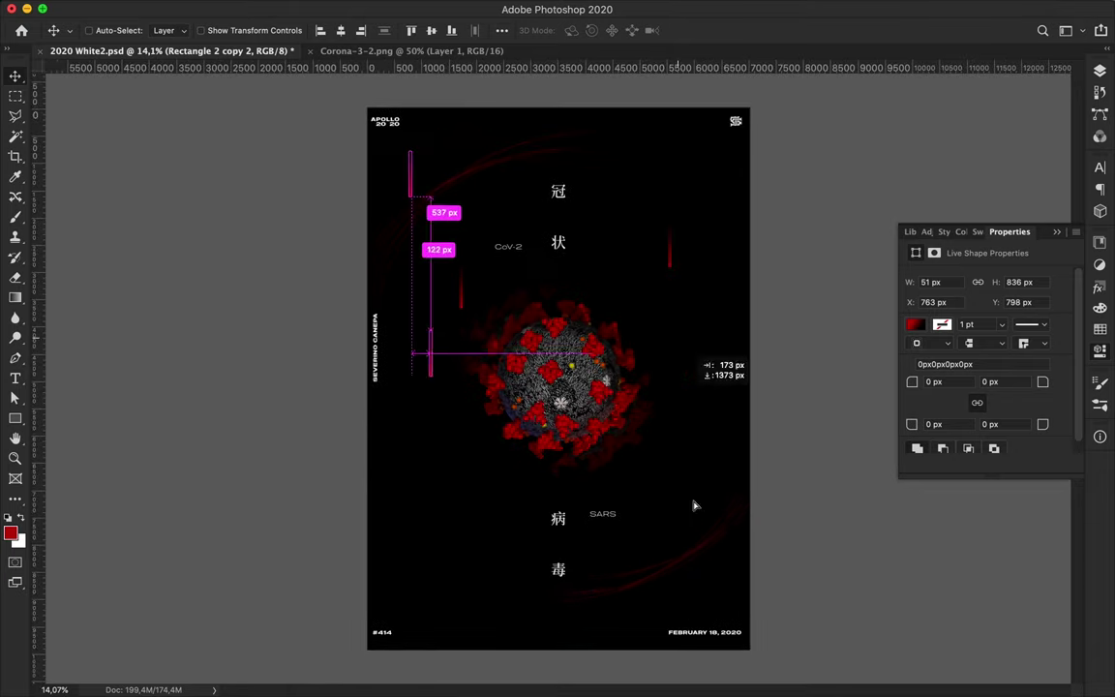
mouse_move(693, 505)
left_mouse_down()
mouse_move(513, 566)
mouse_move(516, 621)
left_mouse_up()
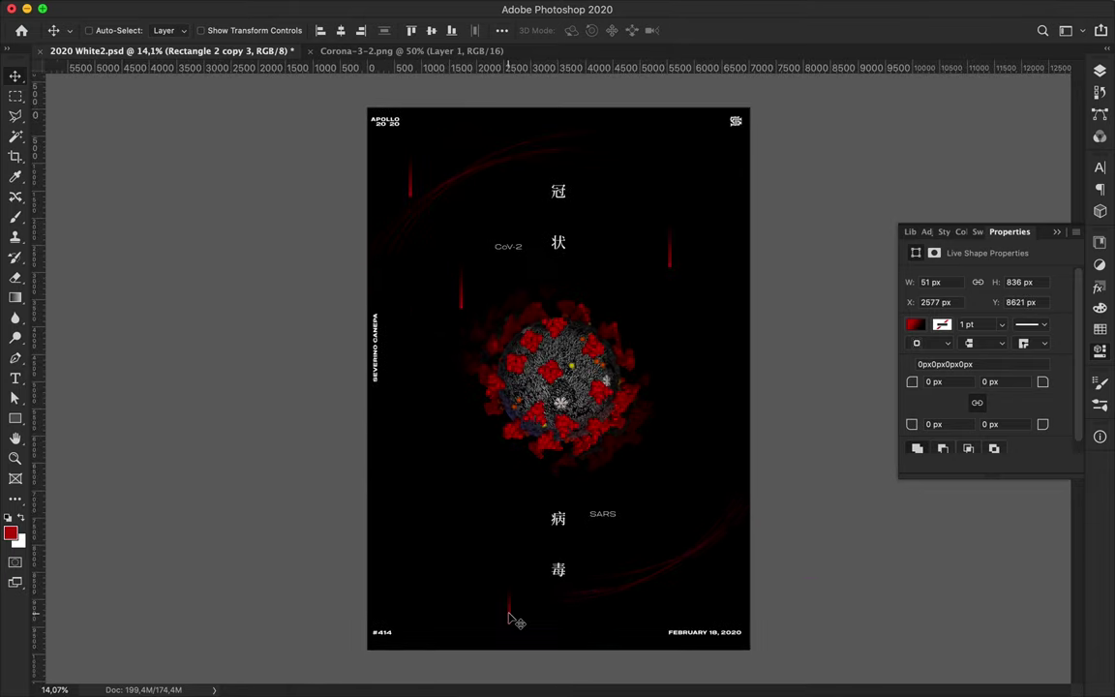
key("super+s")
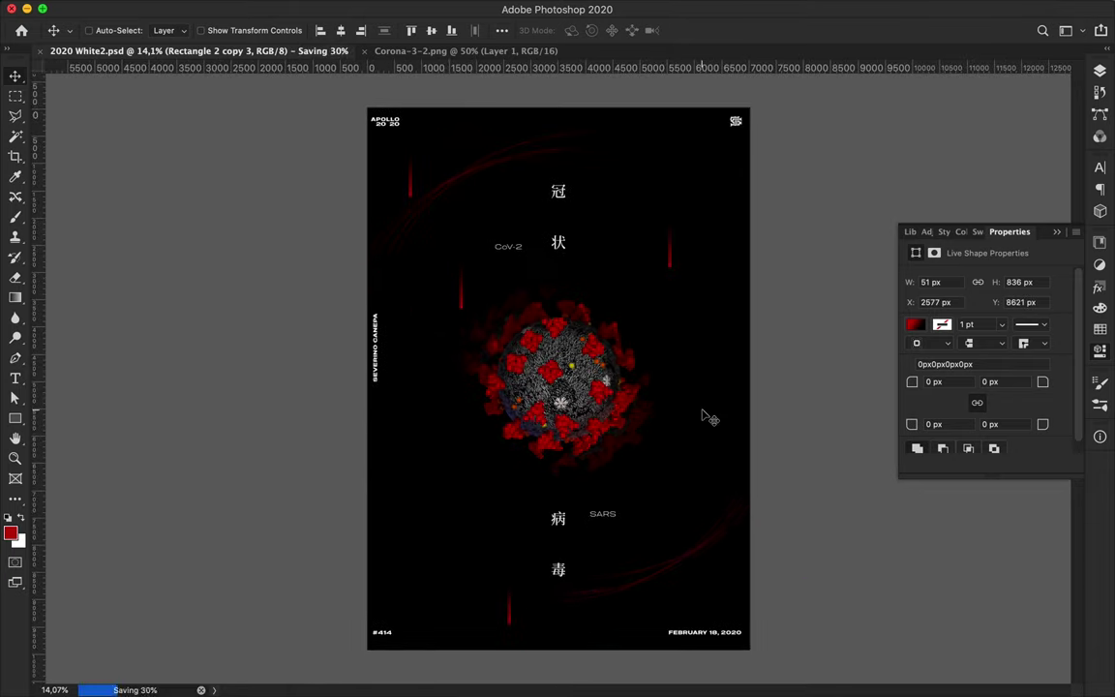
left_click(733, 8)
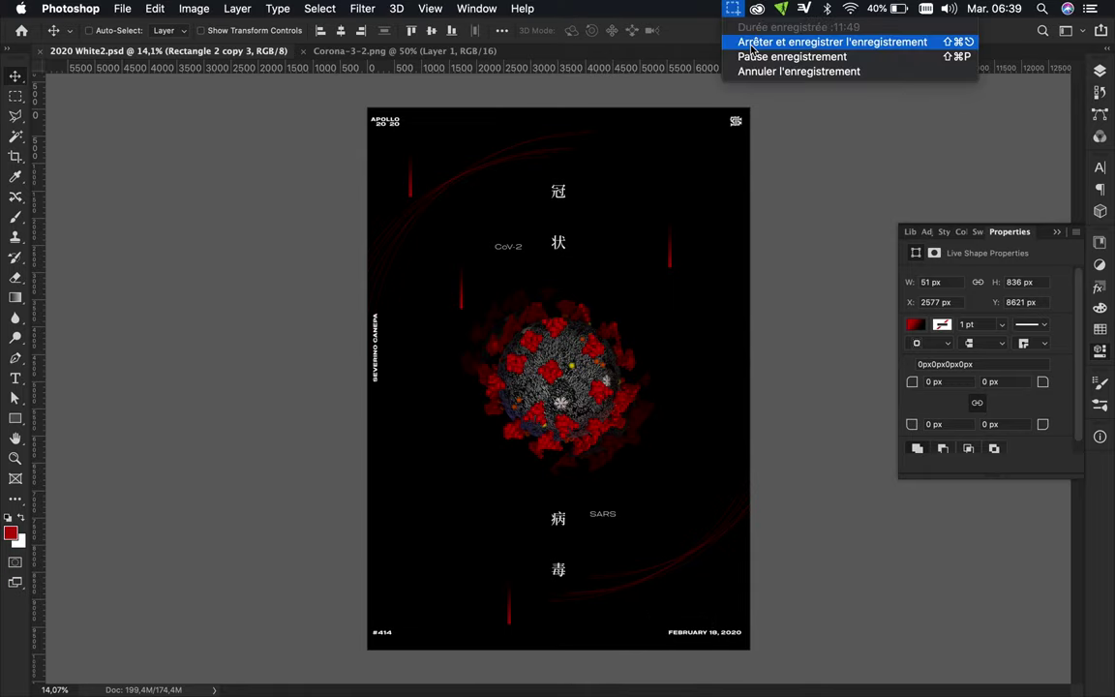